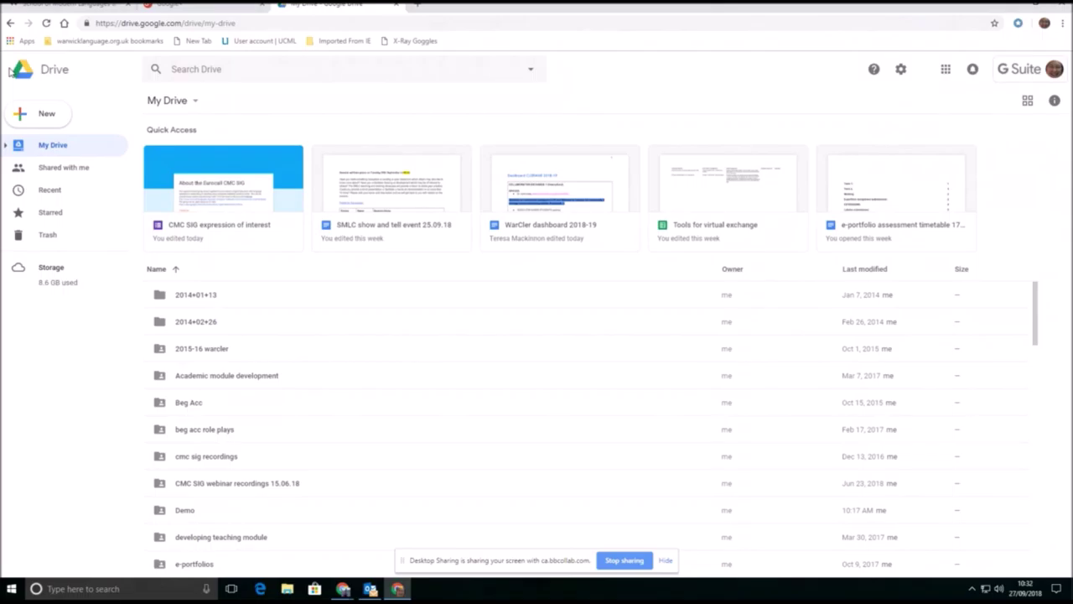
# Search Drive for "demo" and open the Demo folder.
pyautogui.click(183, 70)
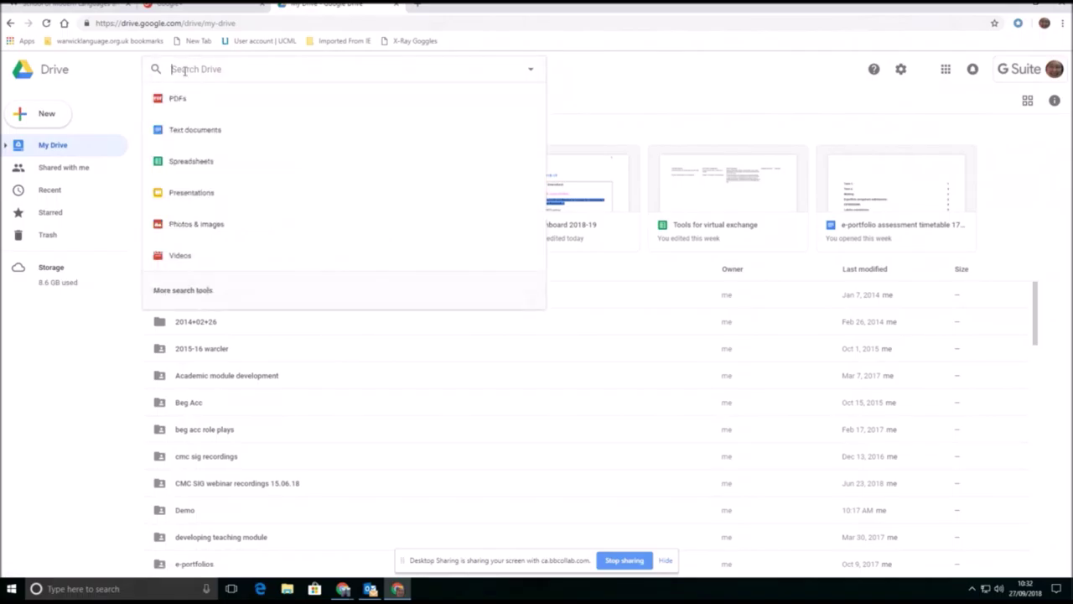
pyautogui.write('demo')
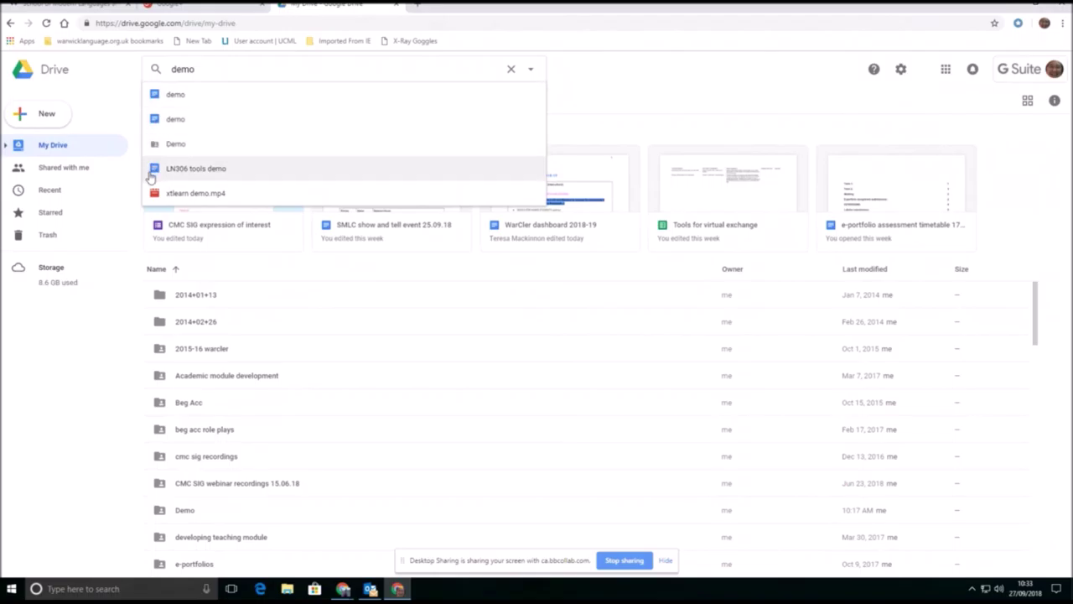
pyautogui.click(173, 146)
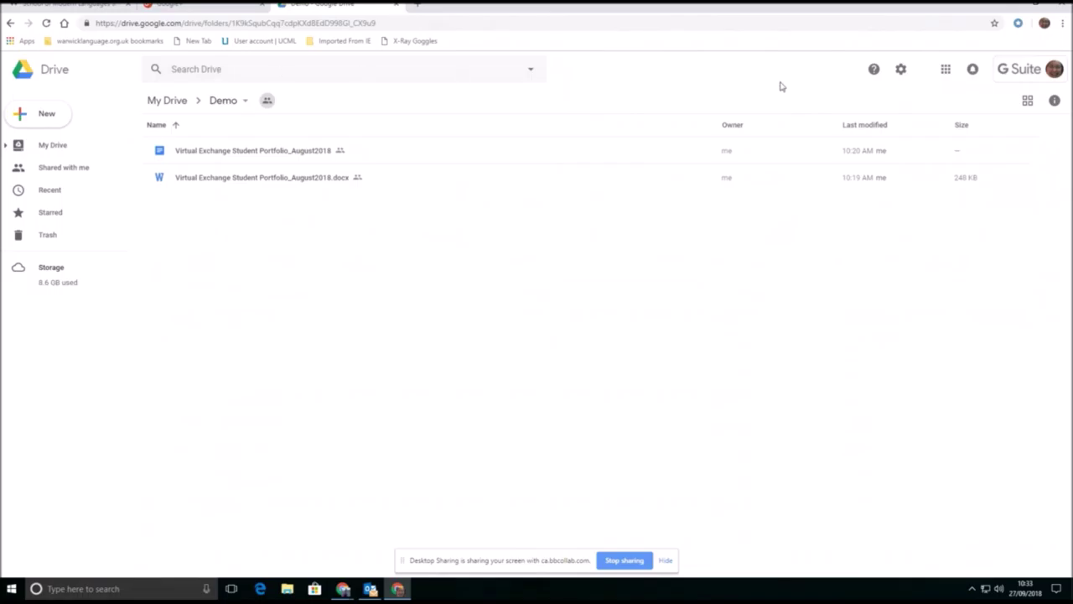
# Open YouTube from the Google apps, enter YouTube Studio (beta) for the channel and dismiss the search tip.
pyautogui.click(947, 70)
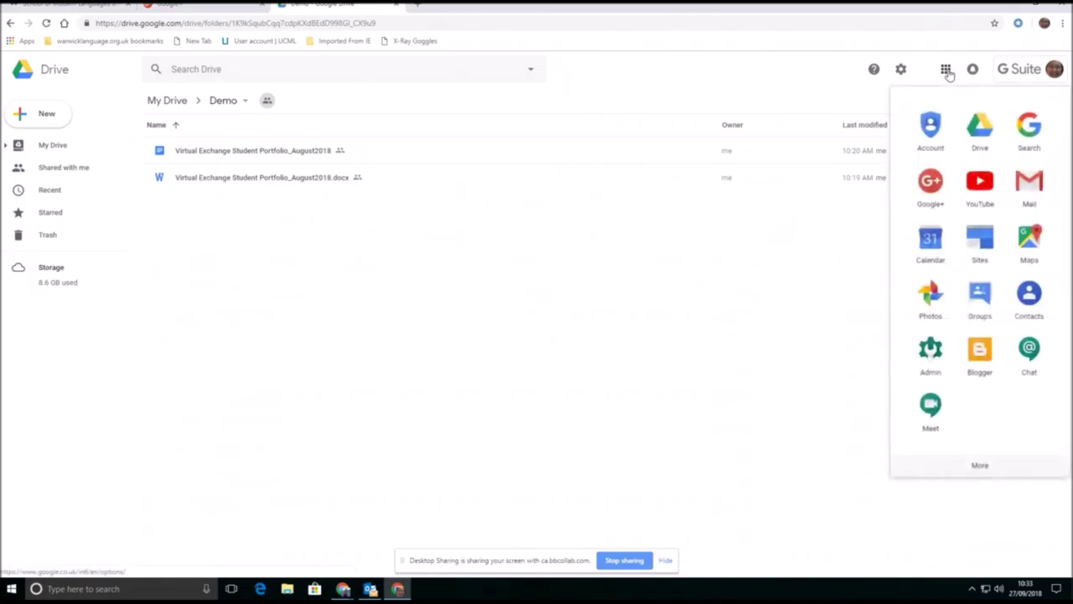
pyautogui.click(979, 189)
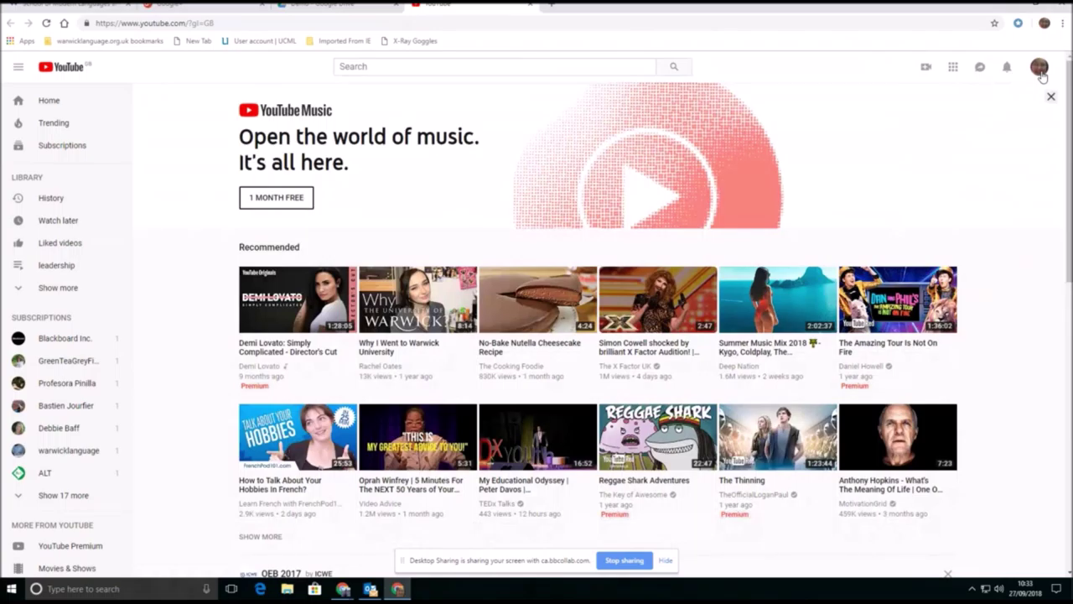
pyautogui.click(1039, 69)
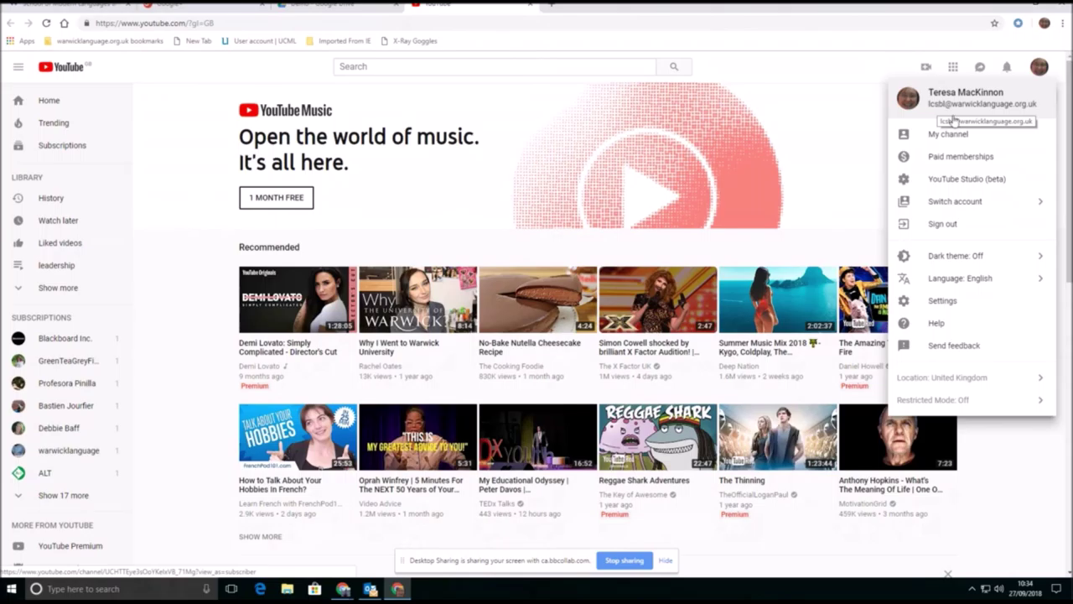
pyautogui.click(962, 181)
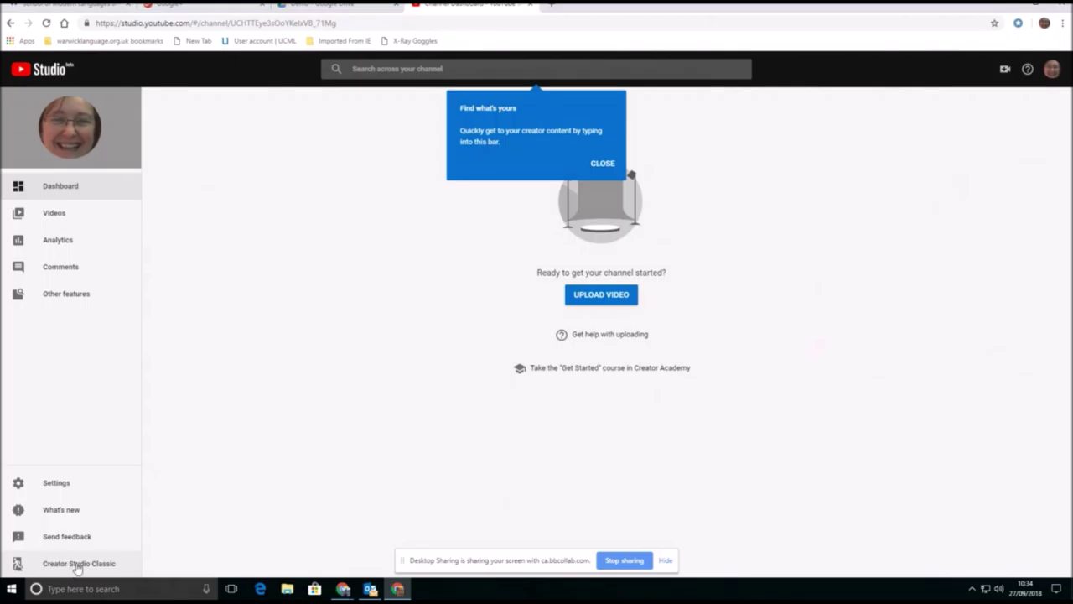
pyautogui.click(600, 164)
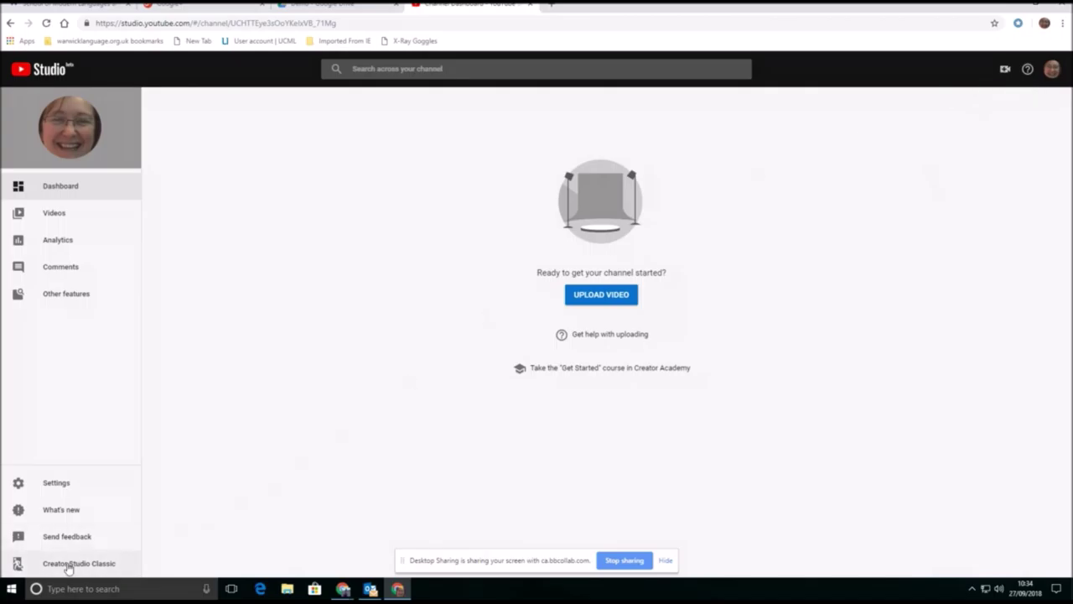
# Switch to Creator Studio Classic and view the Stream now and Events pages under Live Streaming.
pyautogui.moveTo(85, 299)
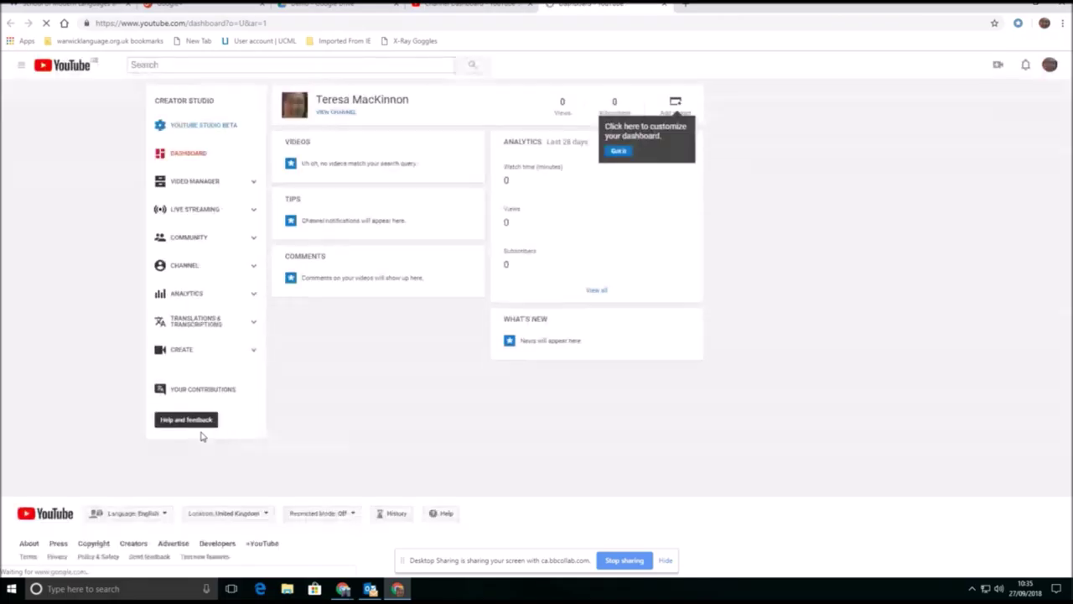
pyautogui.click(255, 213)
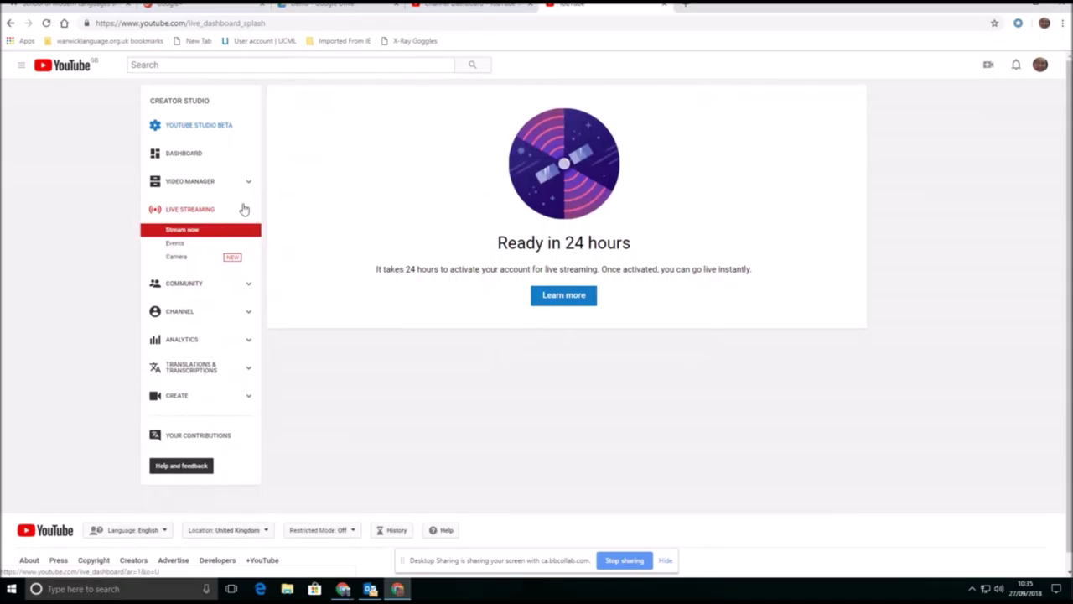
pyautogui.click(176, 245)
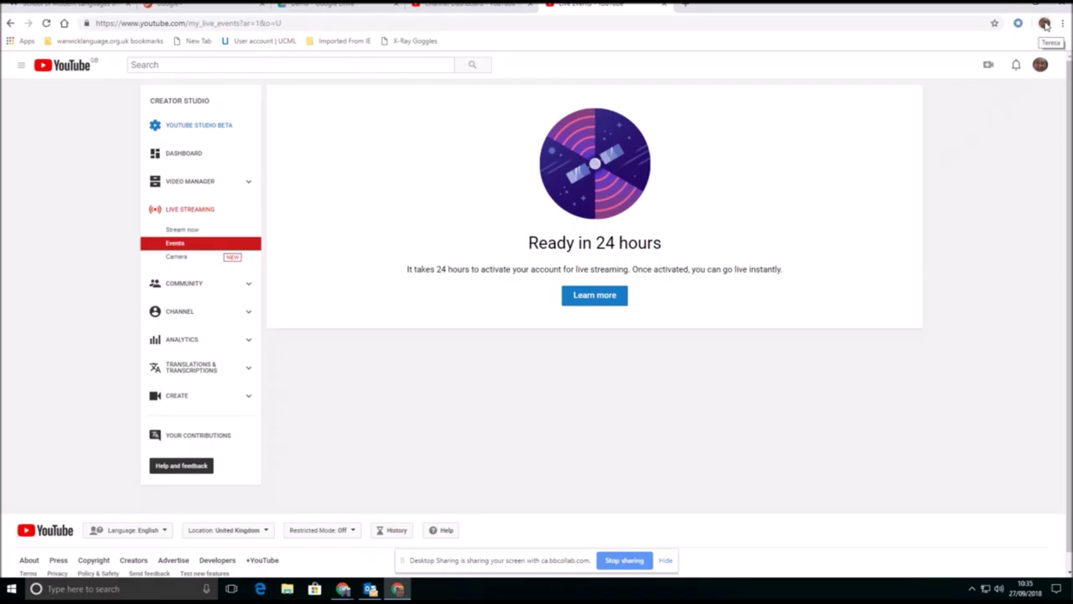
# Switch to the other YouTube account, open YouTube Studio (beta), dismiss its introduction and go to Creator Studio Classic.
pyautogui.click(1045, 23)
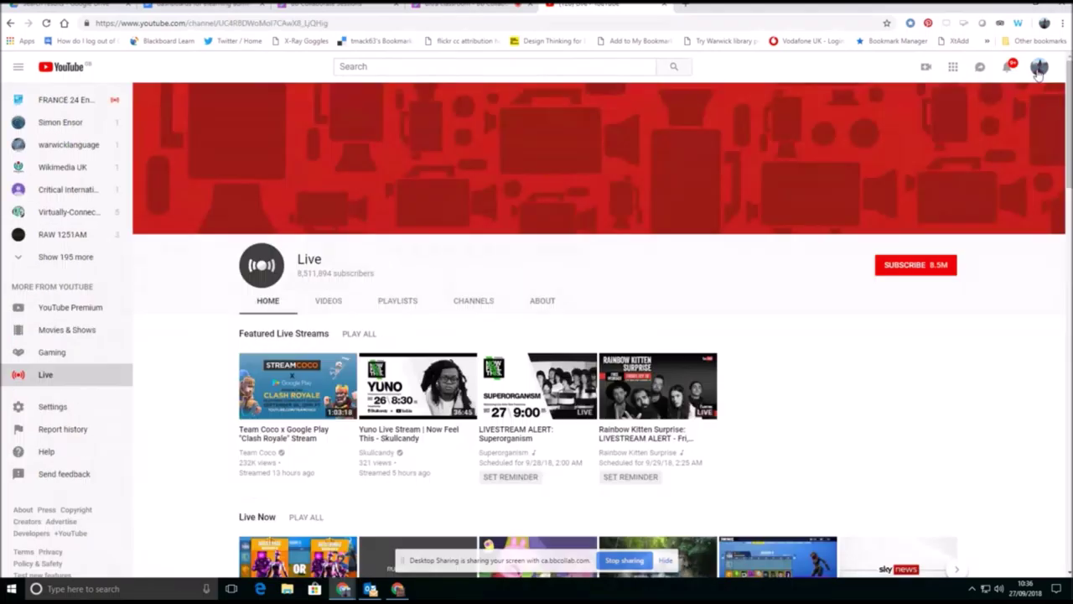
pyautogui.click(1039, 69)
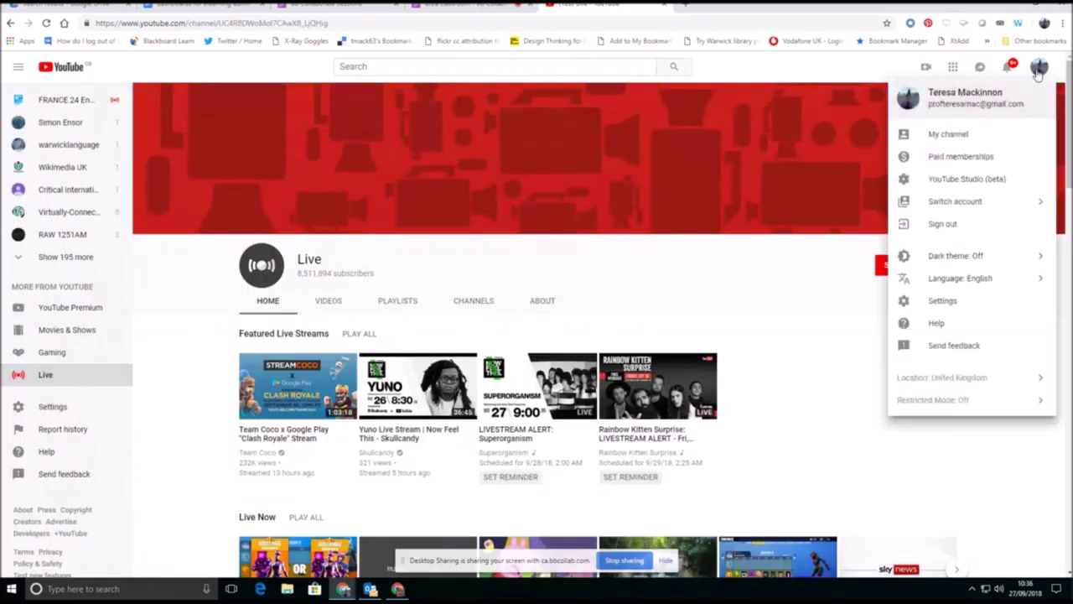
pyautogui.click(946, 180)
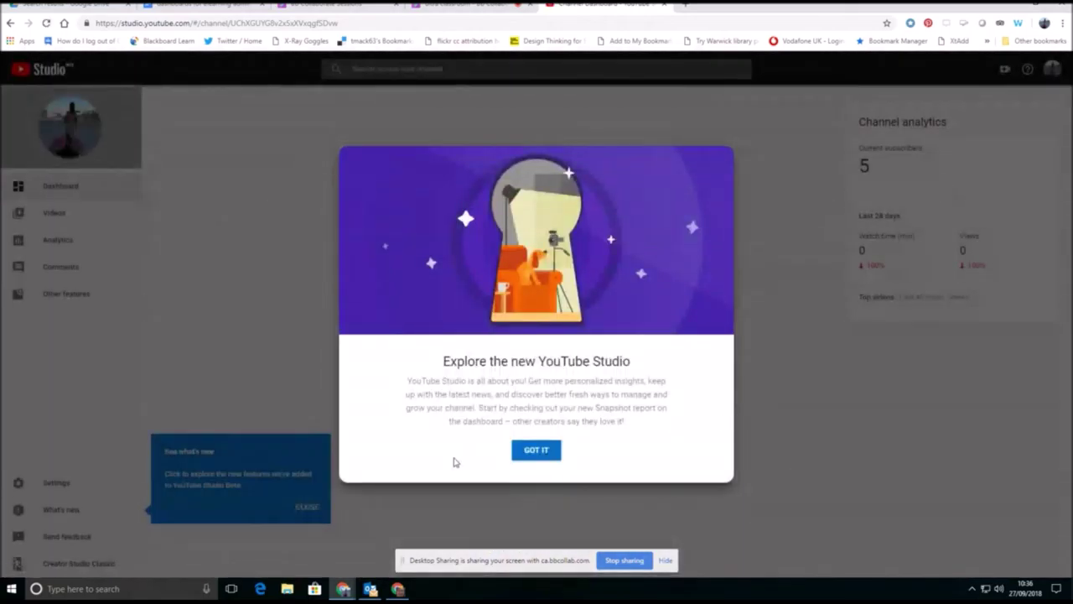
pyautogui.click(536, 452)
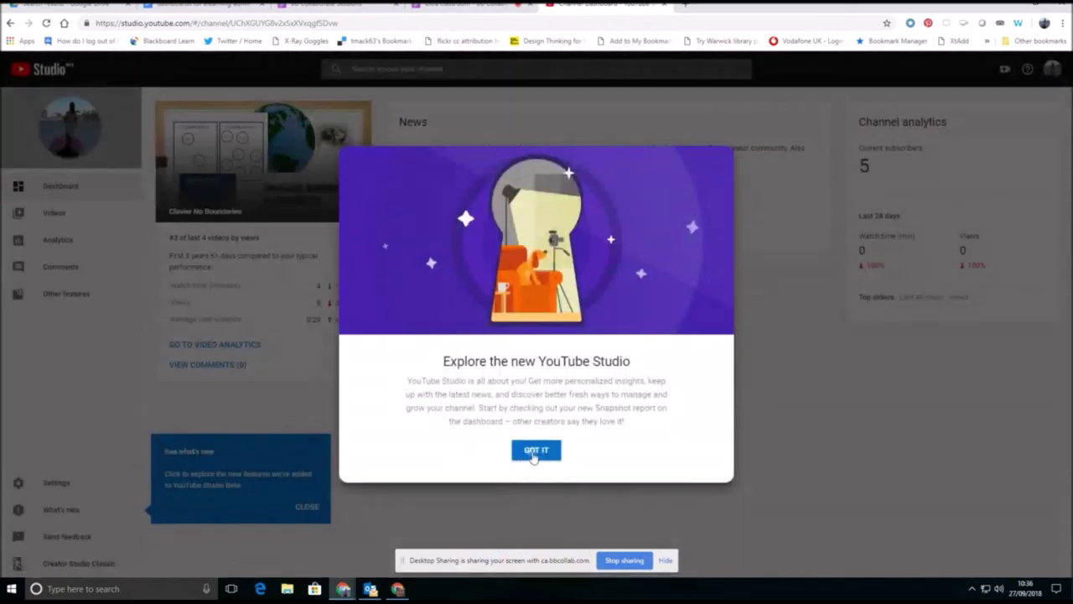
pyautogui.click(61, 295)
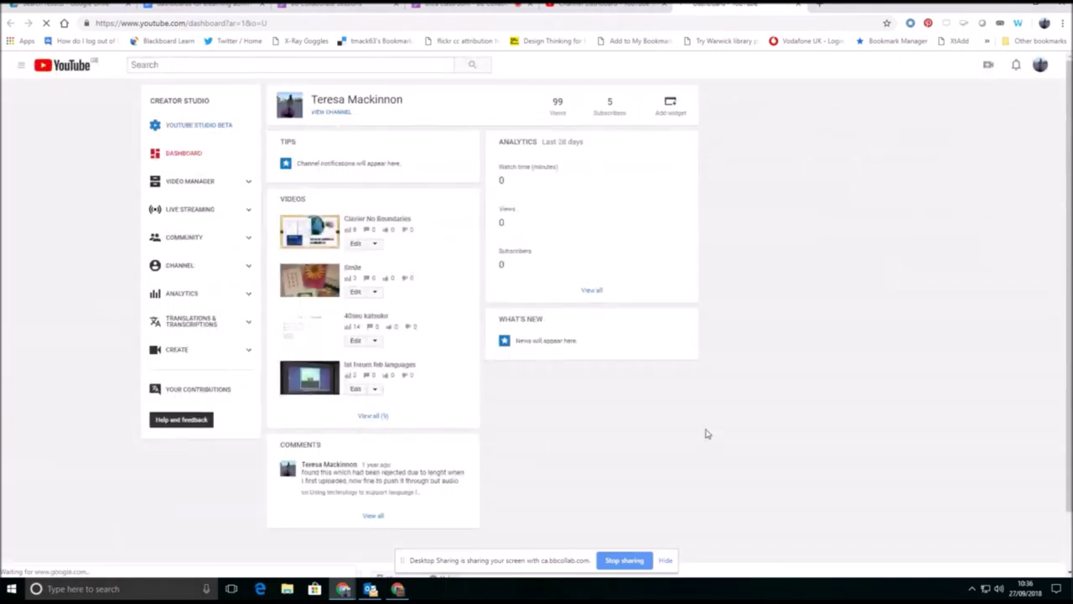
# Open the live streaming Events page and start scheduling a new event.
pyautogui.click(216, 214)
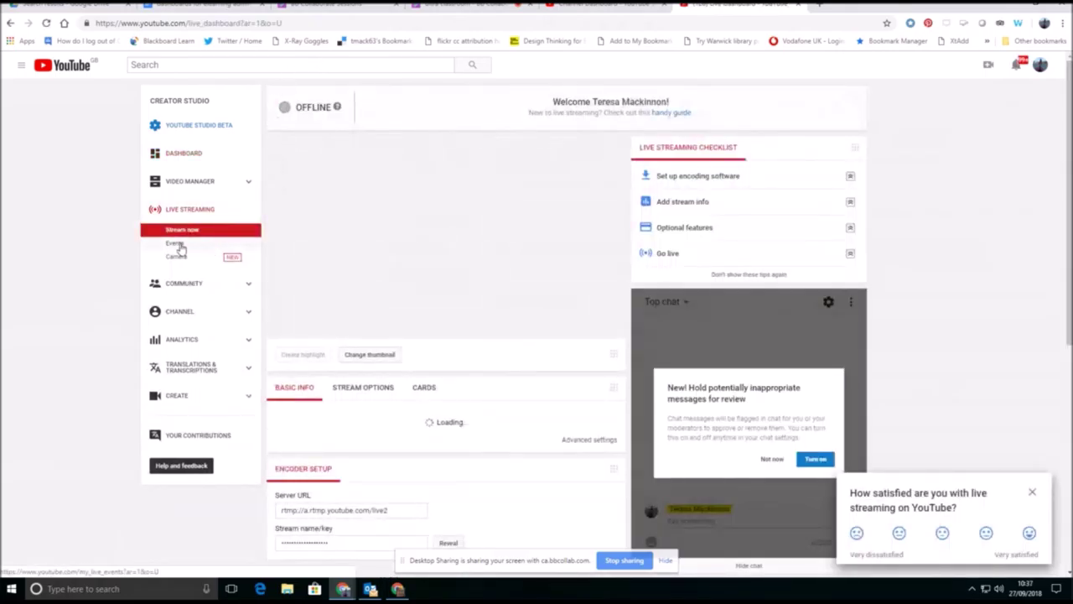
pyautogui.click(177, 244)
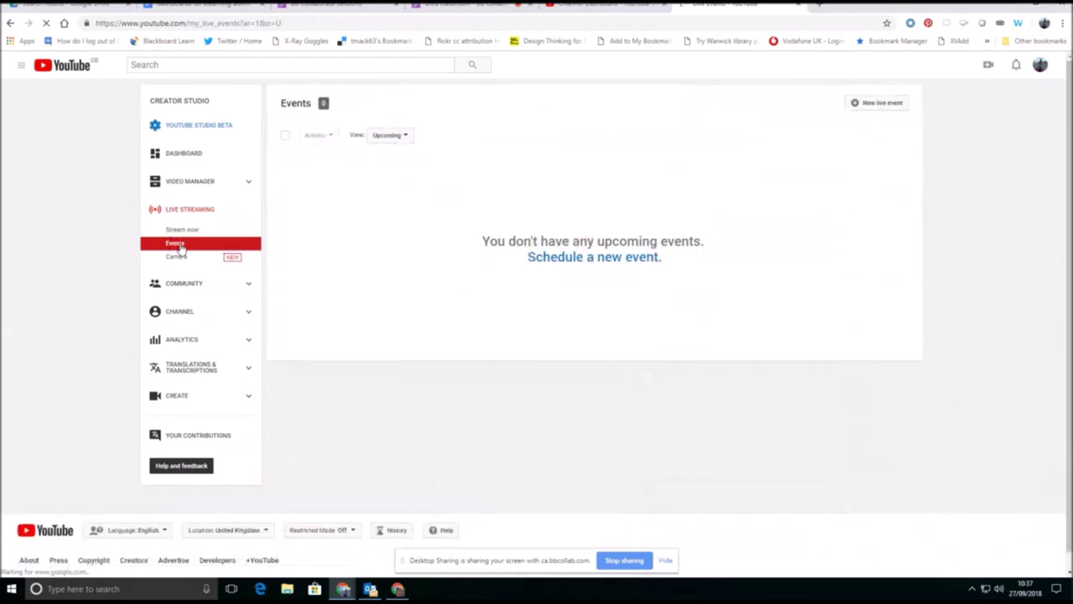
pyautogui.click(565, 262)
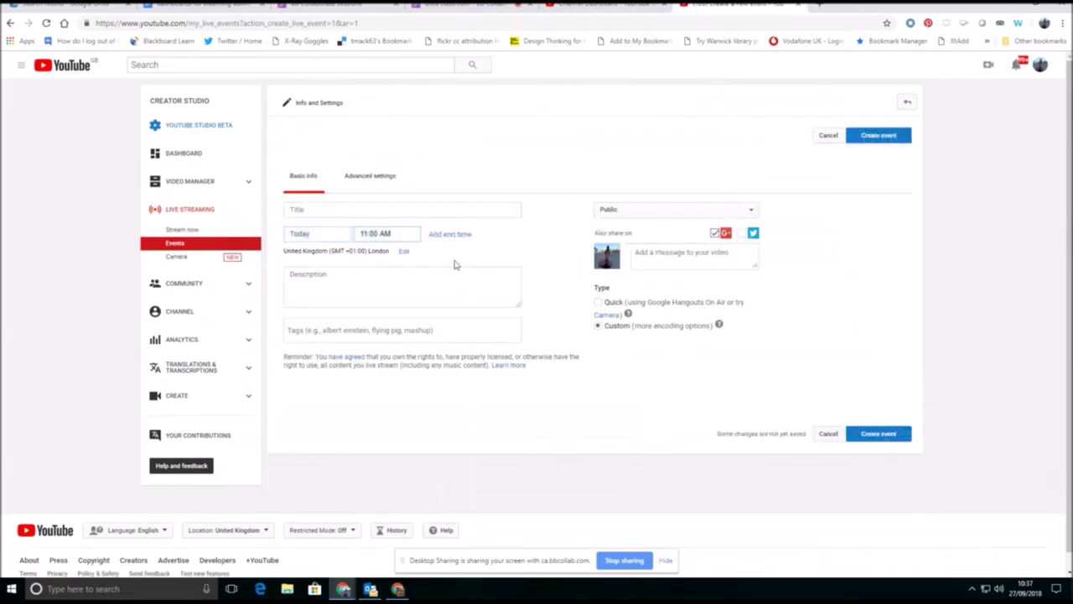
# Examine the new event's date calendar and its Public, Unlisted and Private visibility options.
pyautogui.click(342, 237)
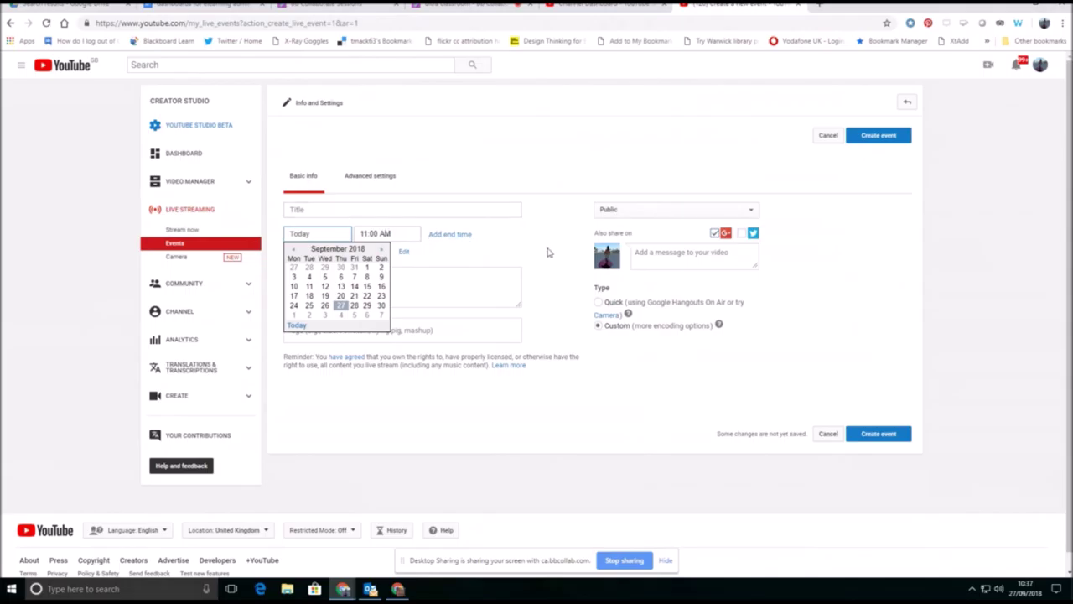
pyautogui.click(551, 252)
pyautogui.click(611, 211)
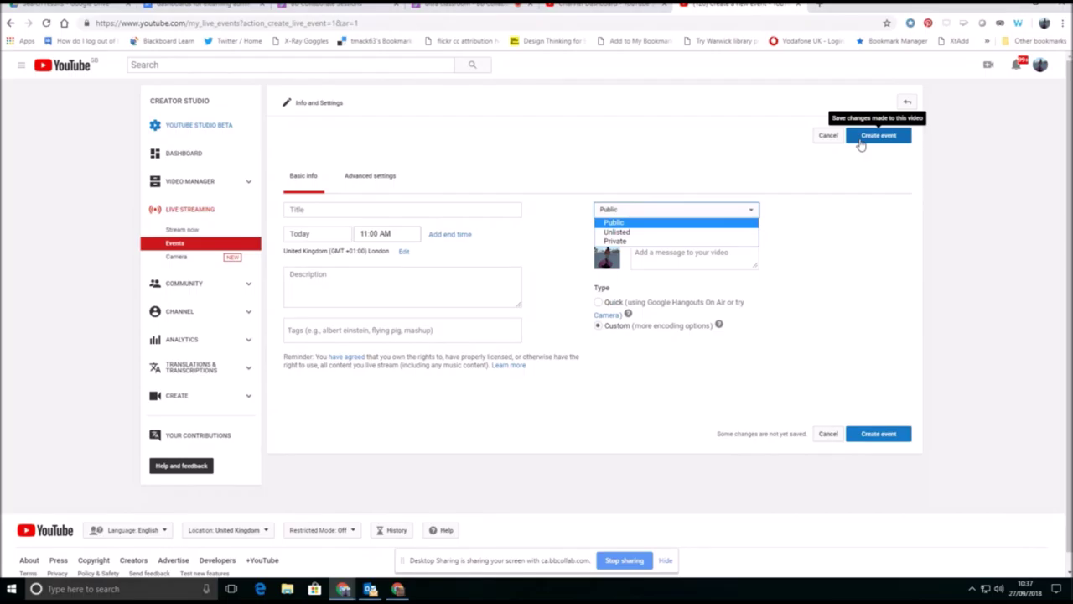
pyautogui.press('Down')
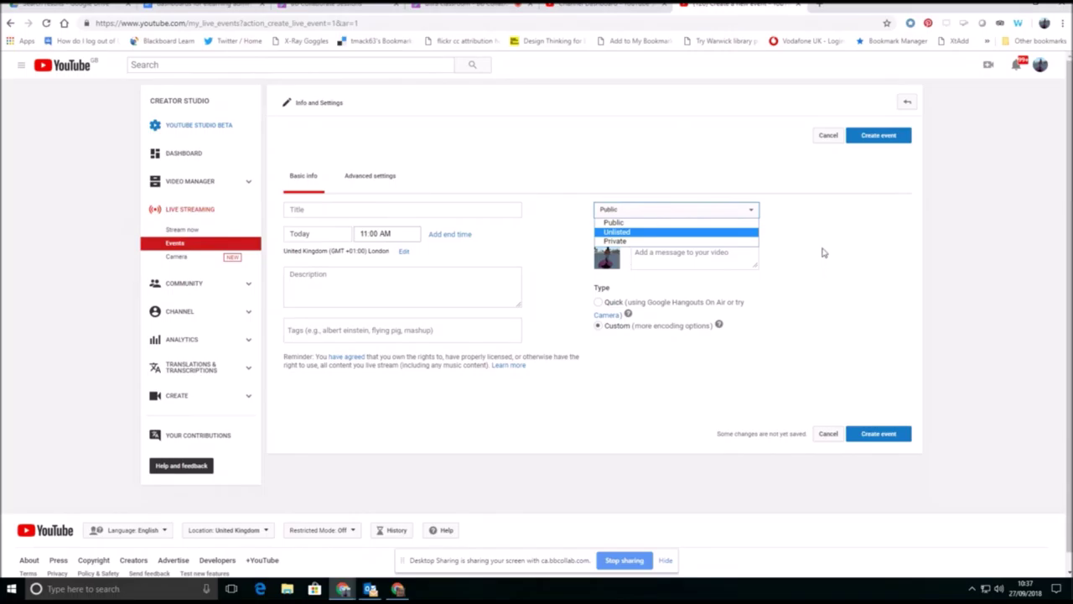
pyautogui.press('Down')
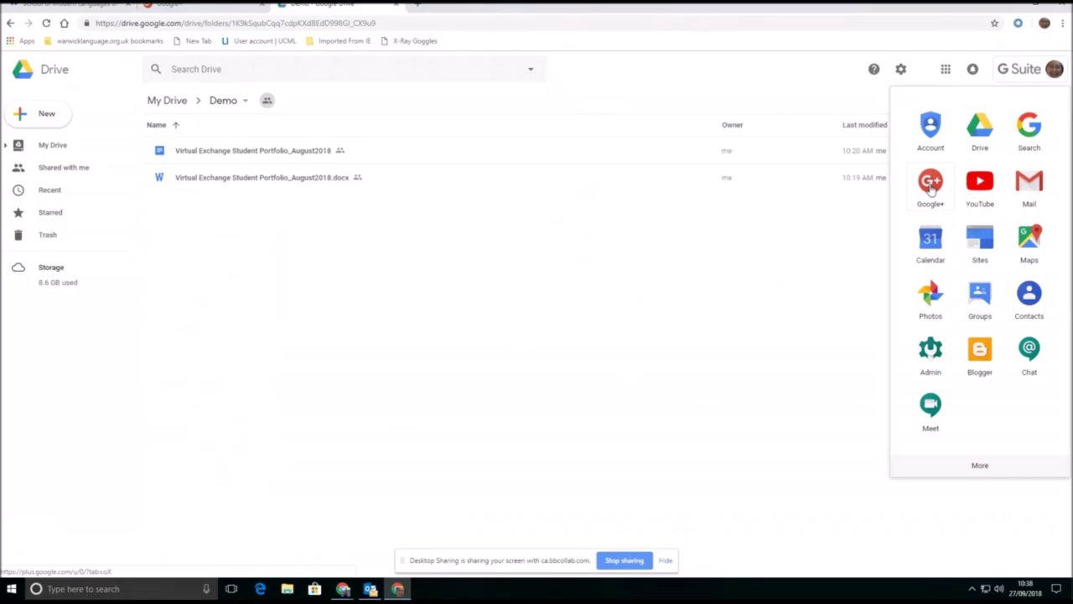
# Open Google+ from the Google apps and look through the Communities page.
pyautogui.click(931, 184)
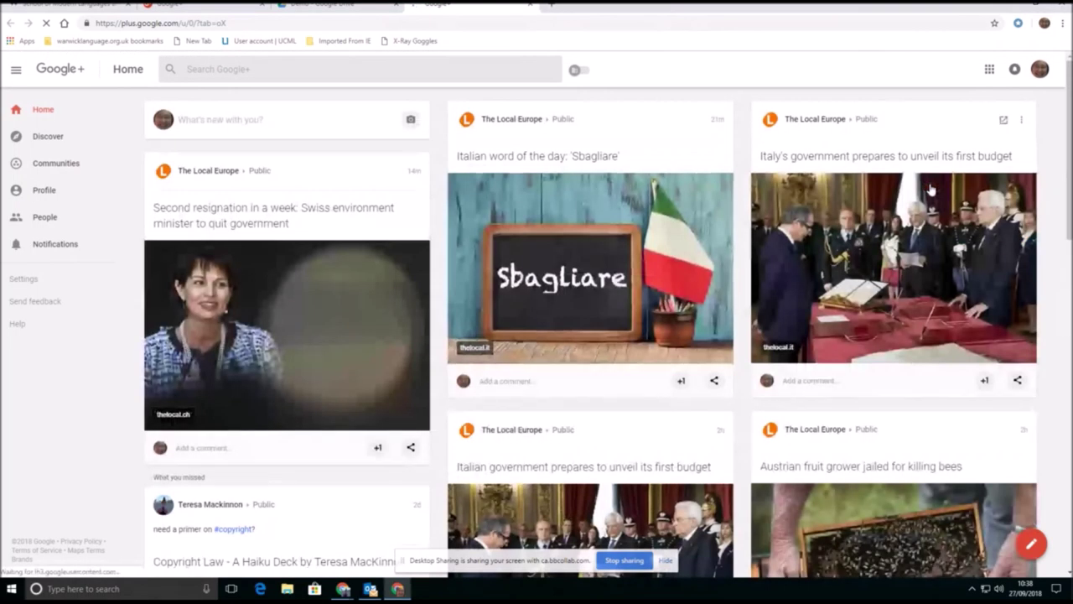
pyautogui.click(49, 164)
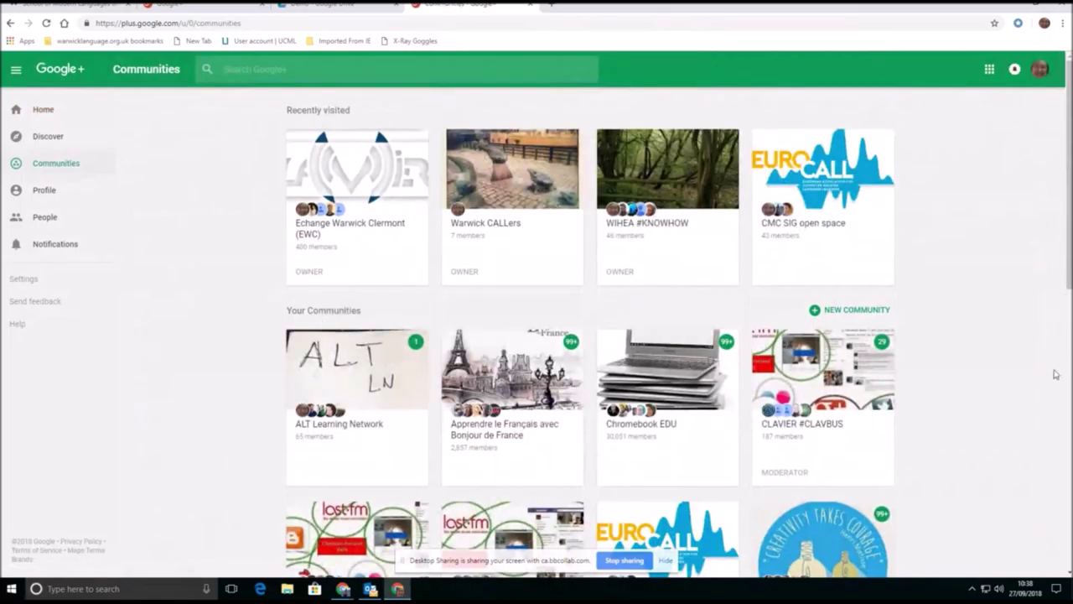
pyautogui.scroll(-2, 996, 269)
pyautogui.scroll(-2, 996, 269)
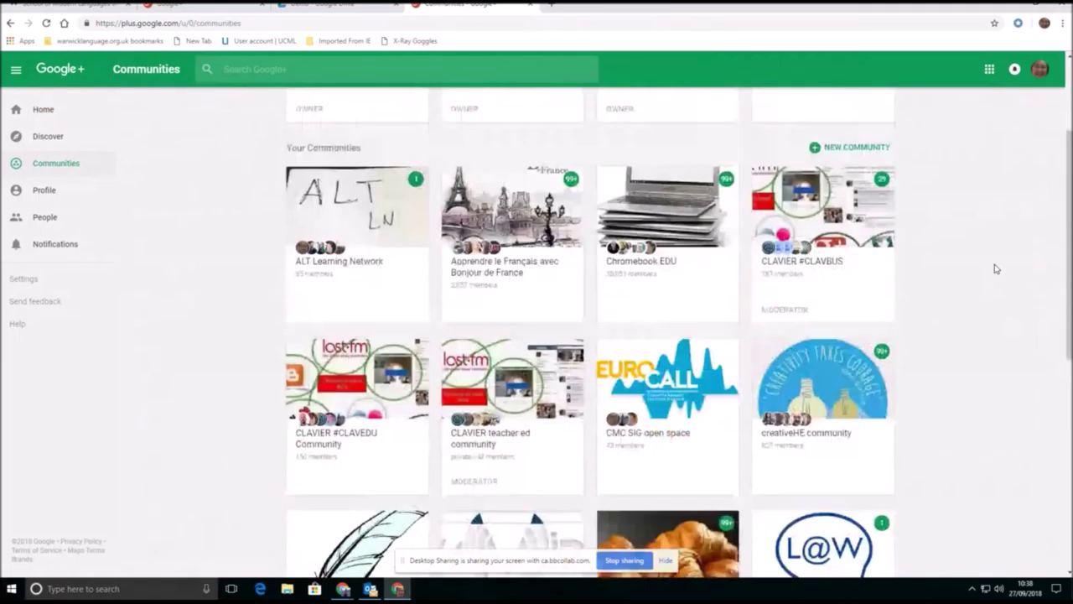
pyautogui.scroll(-3, 996, 269)
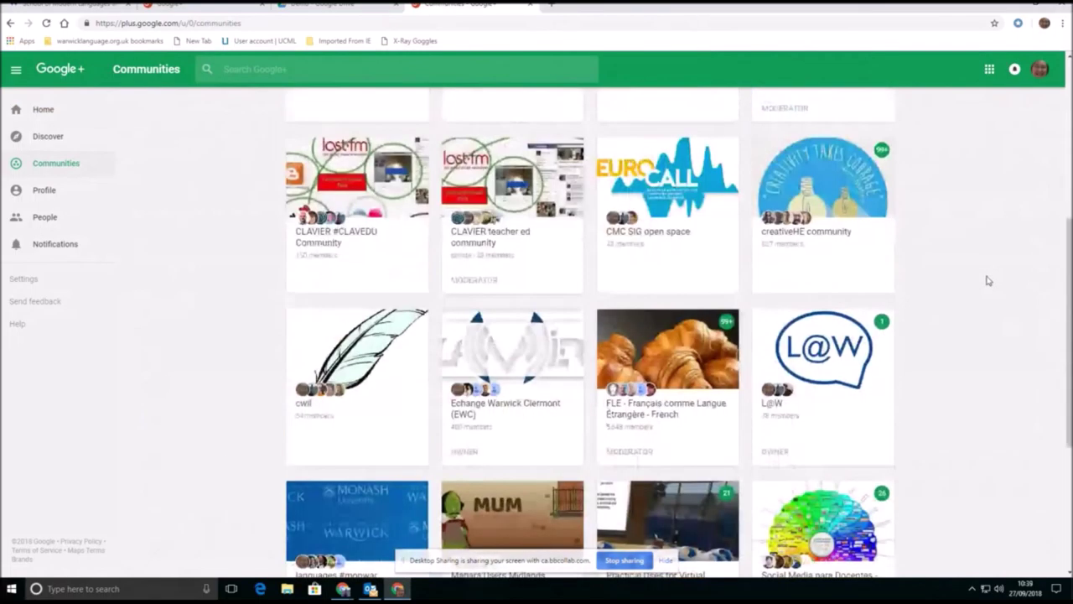
pyautogui.scroll(5, 988, 280)
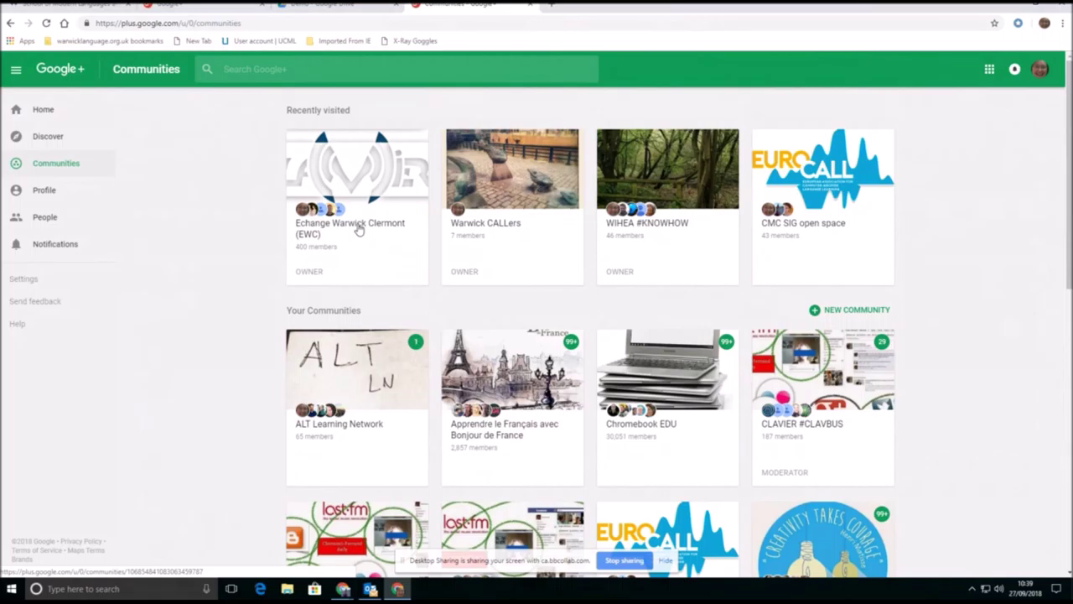
# Open the Echange Warwick Clermont (EWC) community and review its management options, filter categories and posts.
pyautogui.click(358, 230)
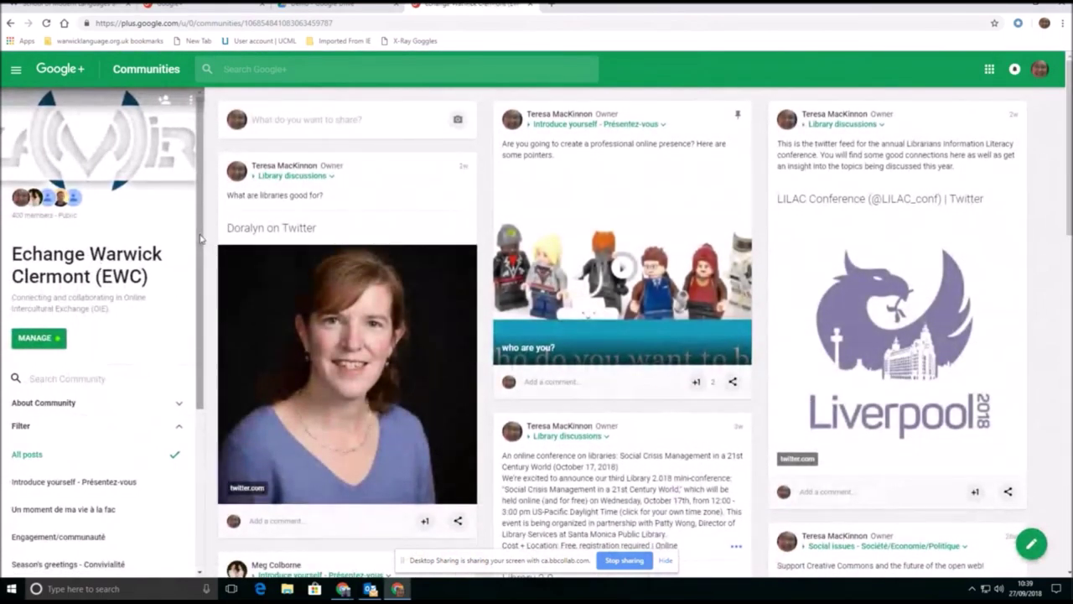
pyautogui.scroll(-1, 126, 227)
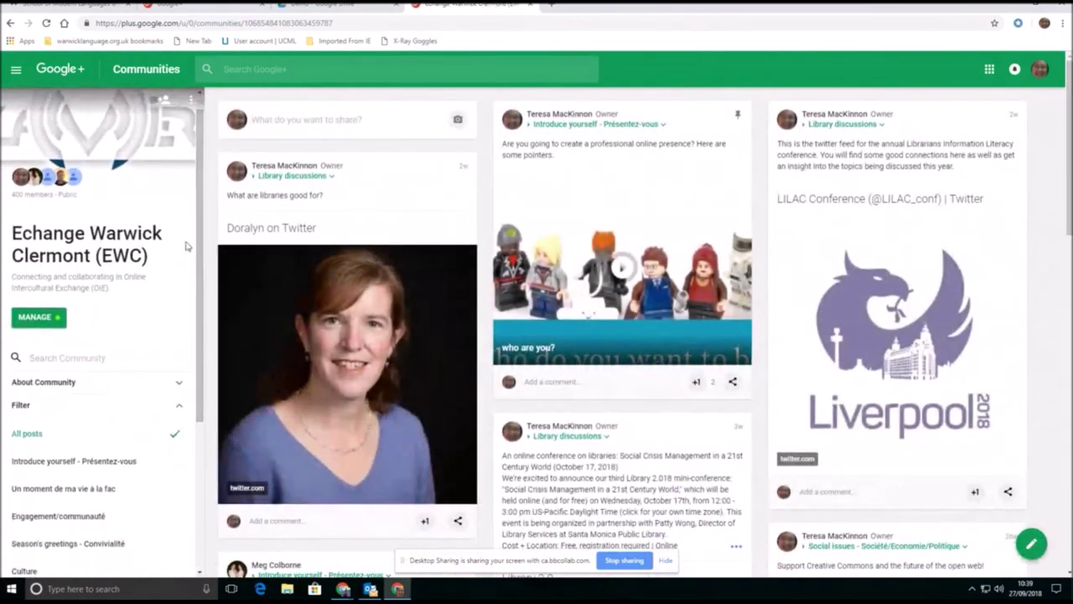
pyautogui.click(192, 103)
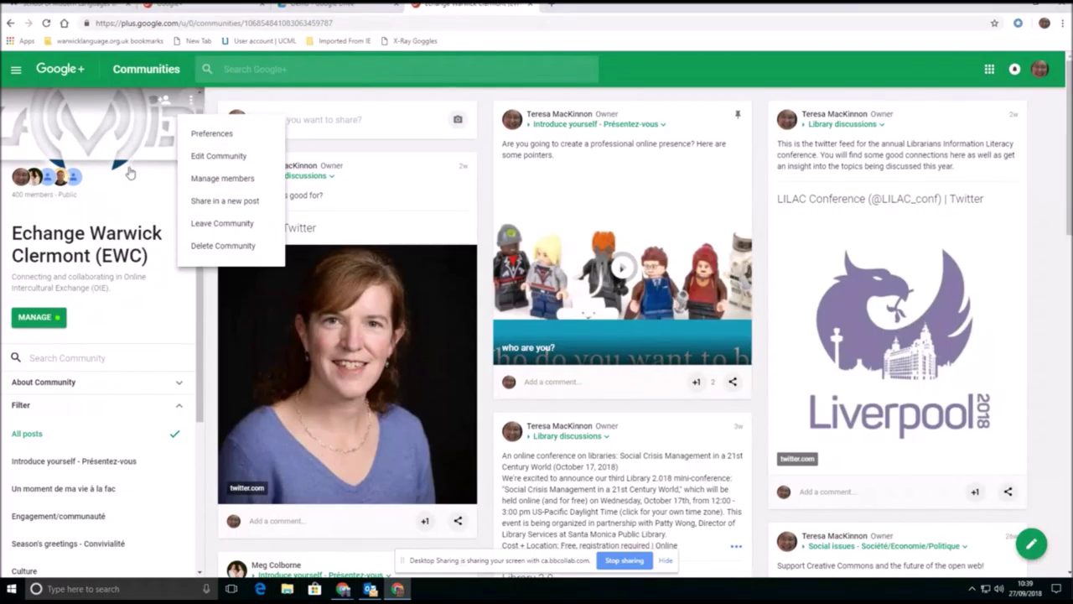
pyautogui.click(127, 212)
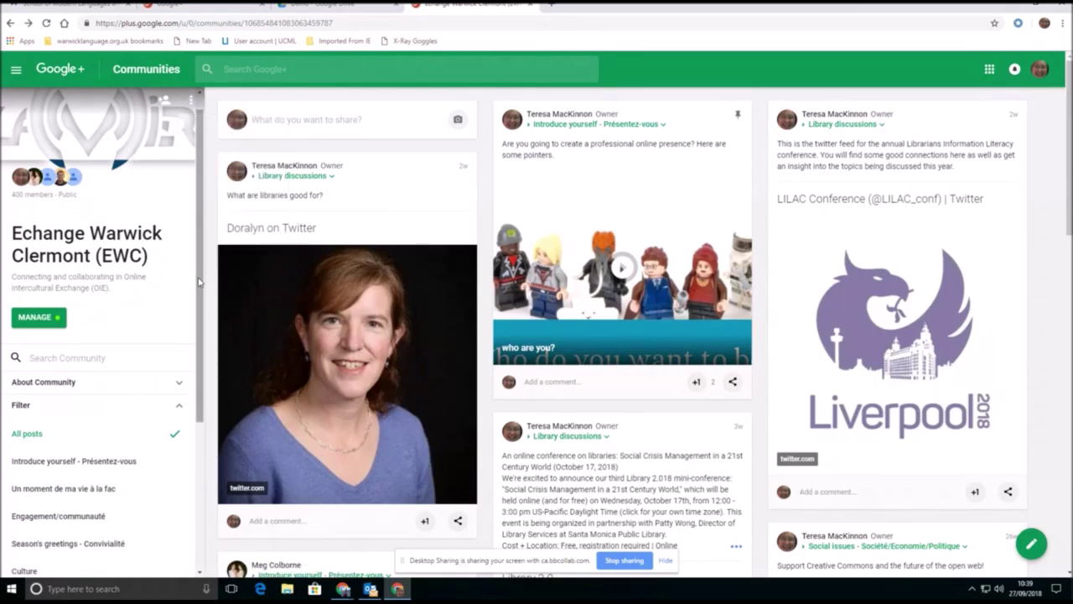
pyautogui.moveTo(200, 284); pyautogui.dragTo(205, 375)
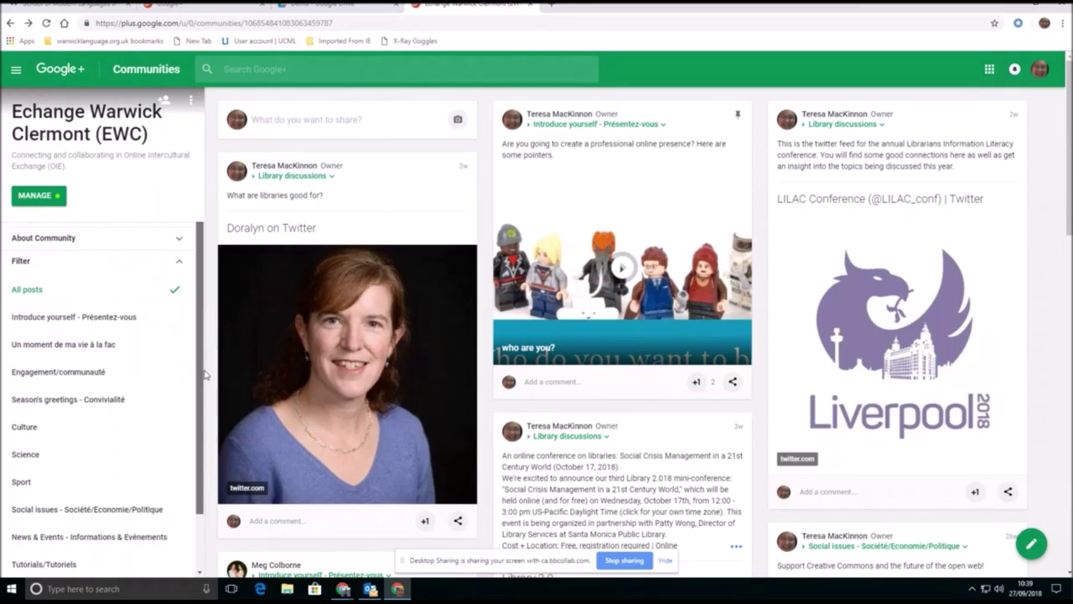
pyautogui.scroll(-1, 196, 434)
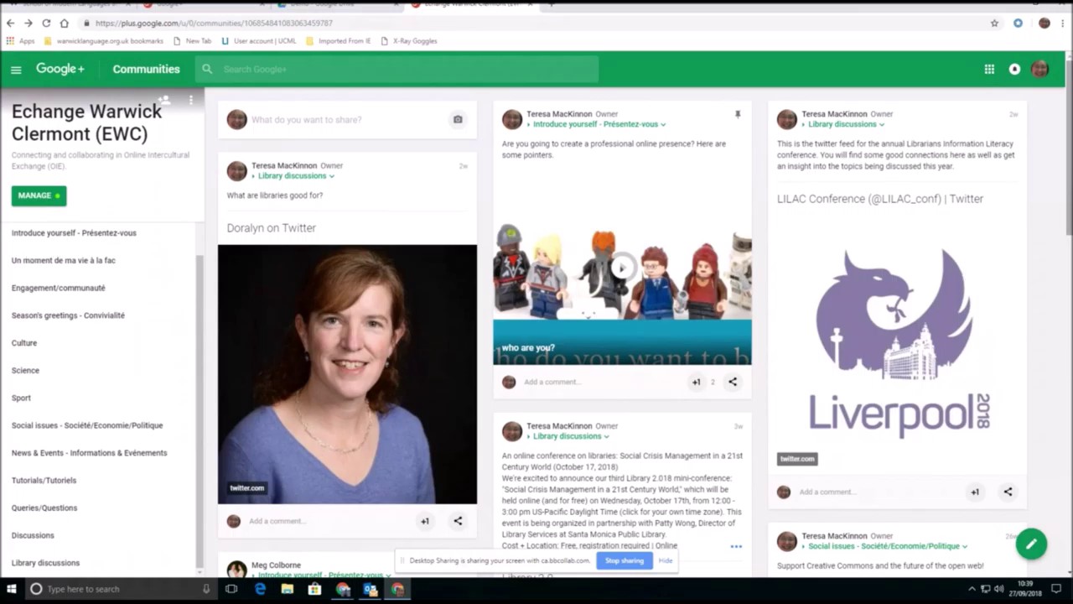
pyautogui.scroll(-2, 1069, 172)
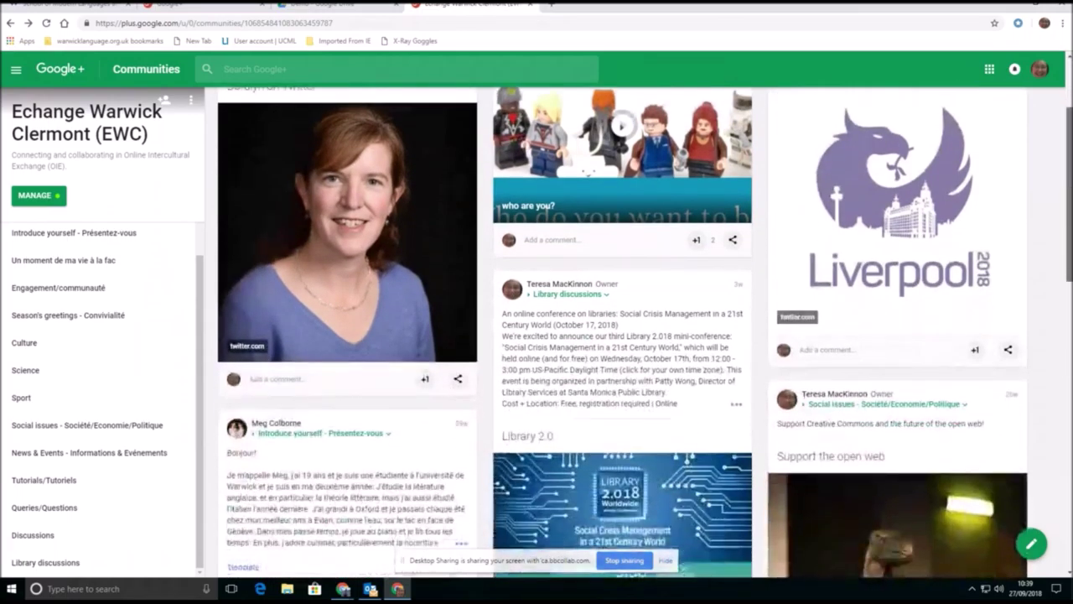
# Look through the community's posts, including the student posts about the gym and rugby matches.
pyautogui.scroll(-3, 1070, 172)
pyautogui.scroll(-5, 1070, 172)
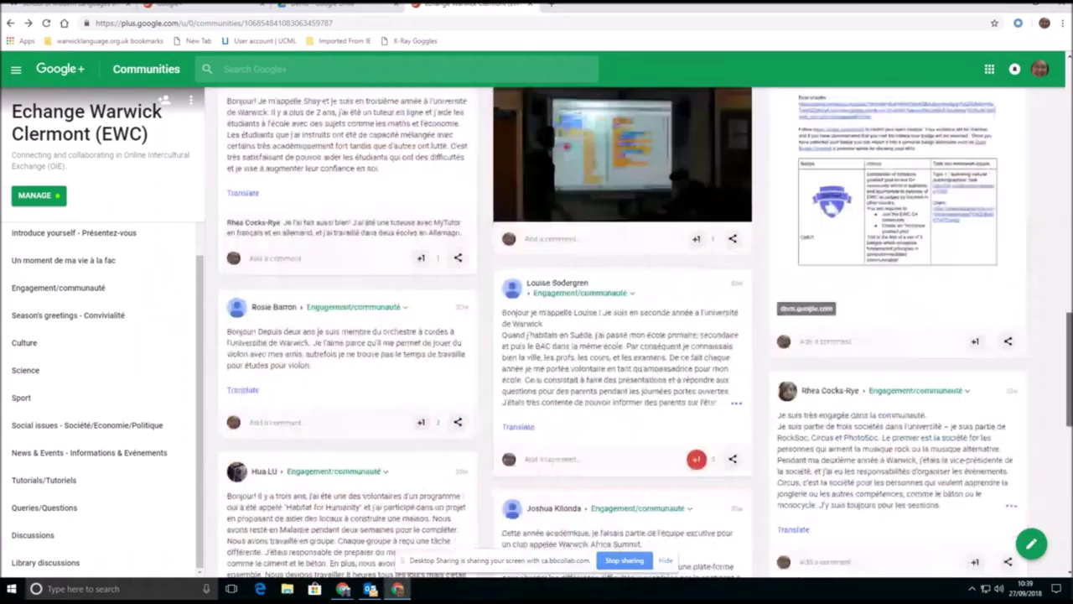
pyautogui.scroll(-3, 1070, 172)
pyautogui.scroll(-3, 645, 332)
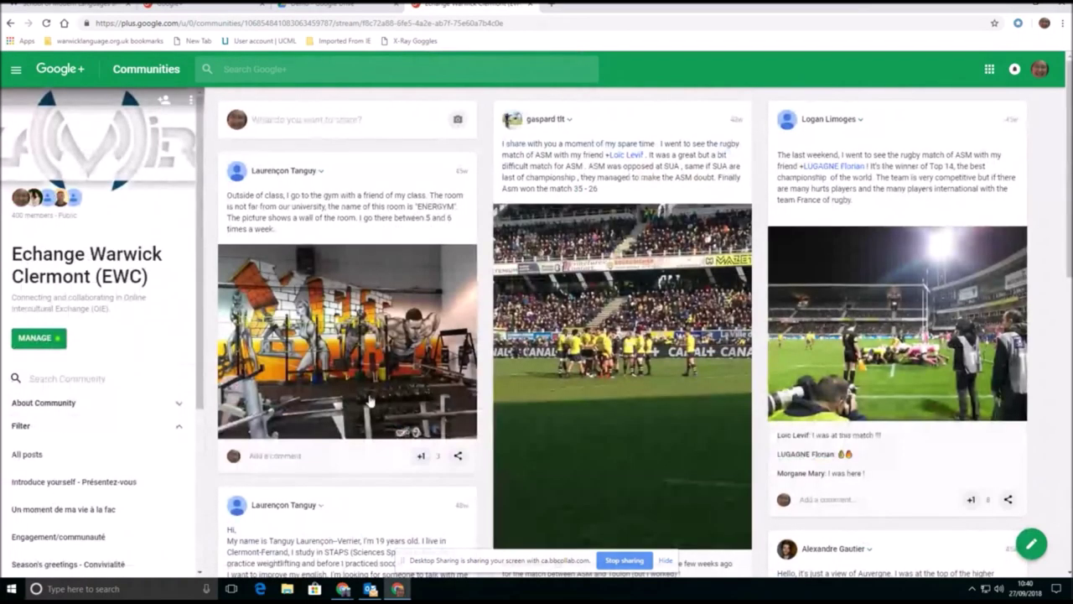
pyautogui.scroll(-5, 620, 335)
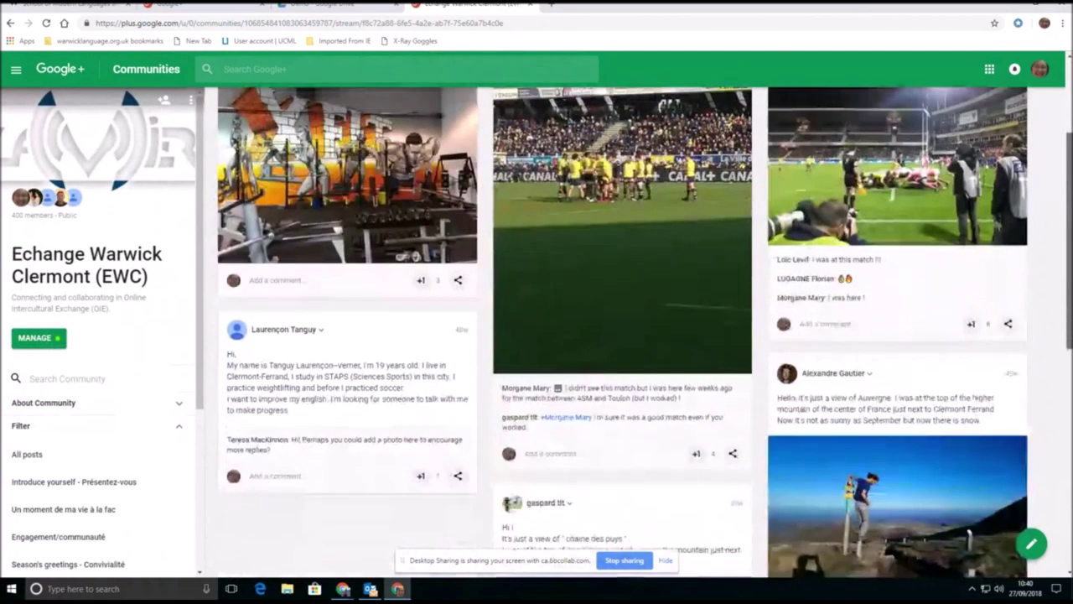
pyautogui.scroll(5, 445, 507)
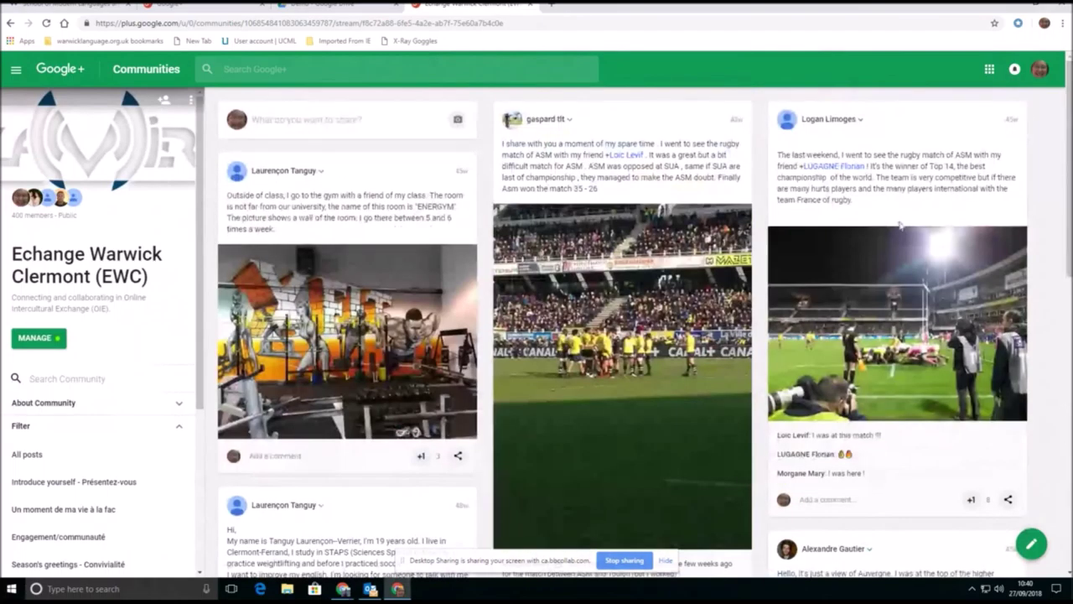
# Filter the community by Introduce yourself - Présentez-vous and review its introductions and the remaining filter categories.
pyautogui.click(48, 484)
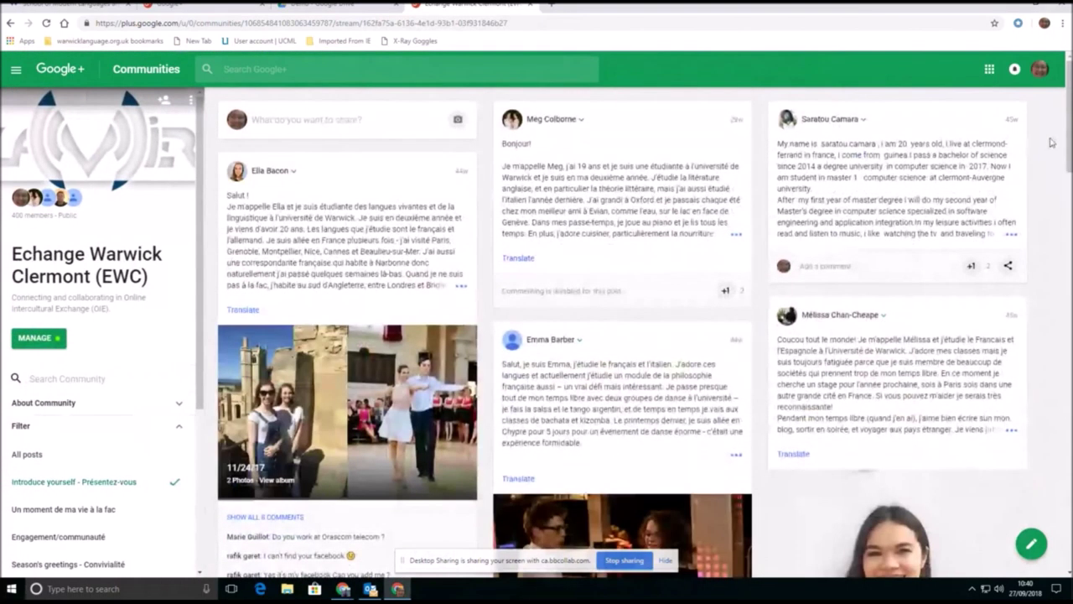
pyautogui.scroll(-1, 620, 335)
pyautogui.scroll(-4, 444, 449)
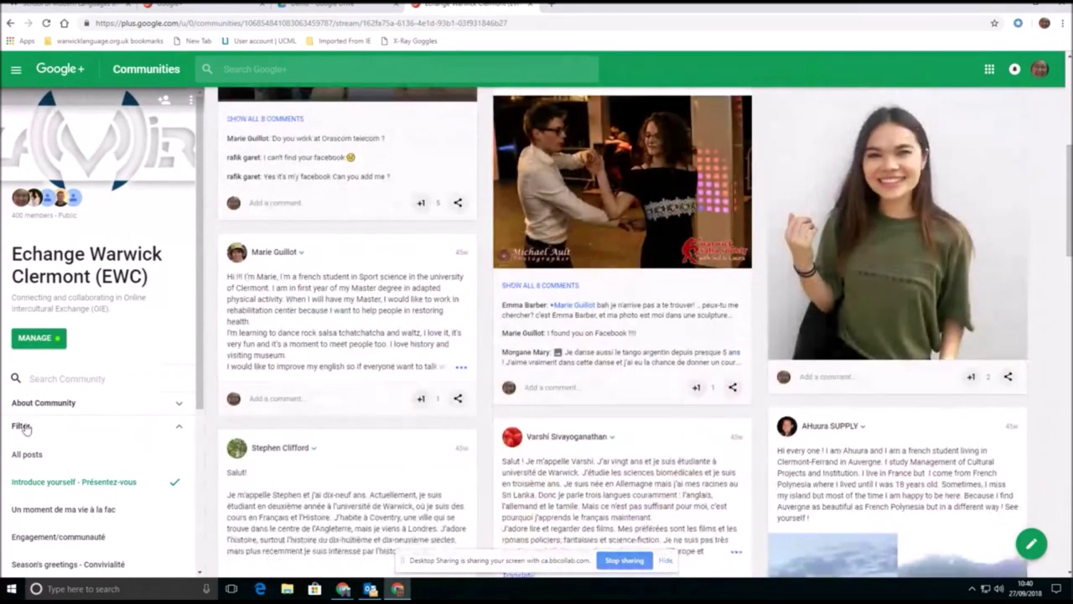
pyautogui.moveTo(198, 373); pyautogui.dragTo(219, 534)
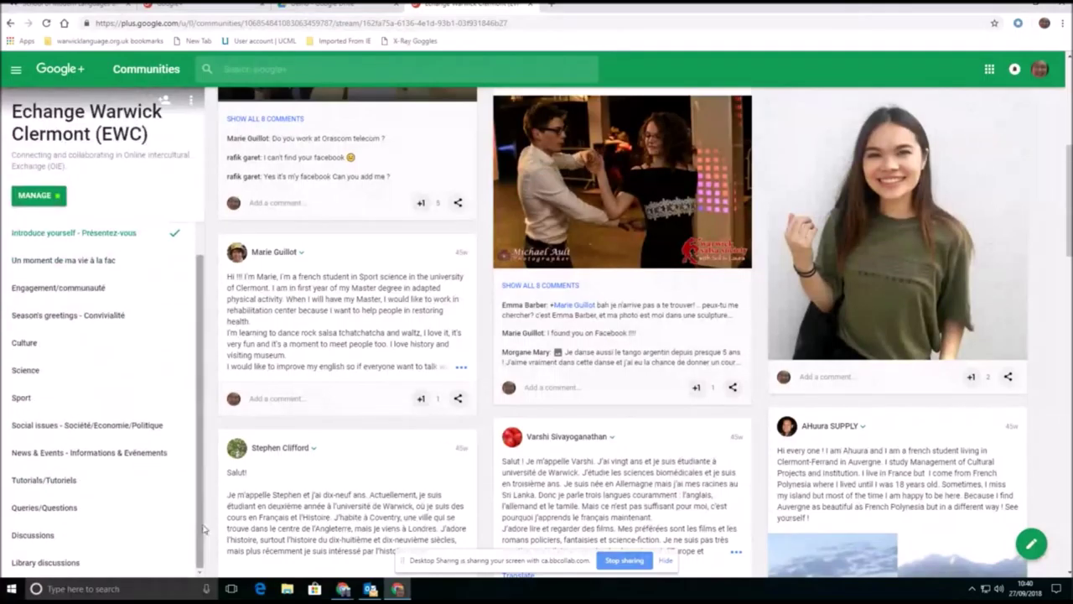
pyautogui.moveTo(200, 506); pyautogui.dragTo(192, 362)
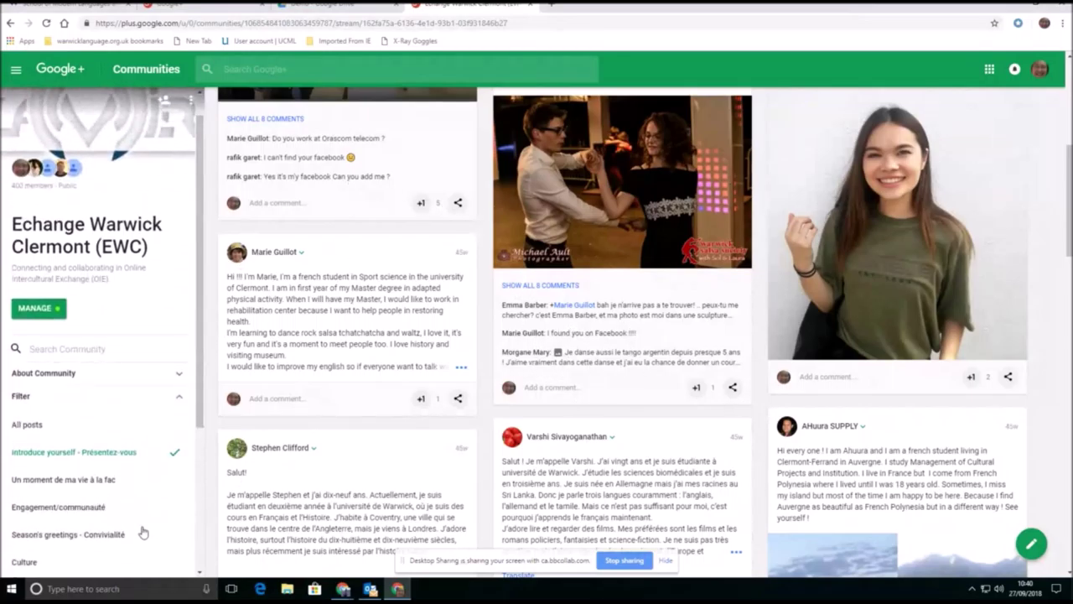
# Show All posts in the community and read through the feed, from the library discussions to the Engagement/communauté posts.
pyautogui.click(25, 429)
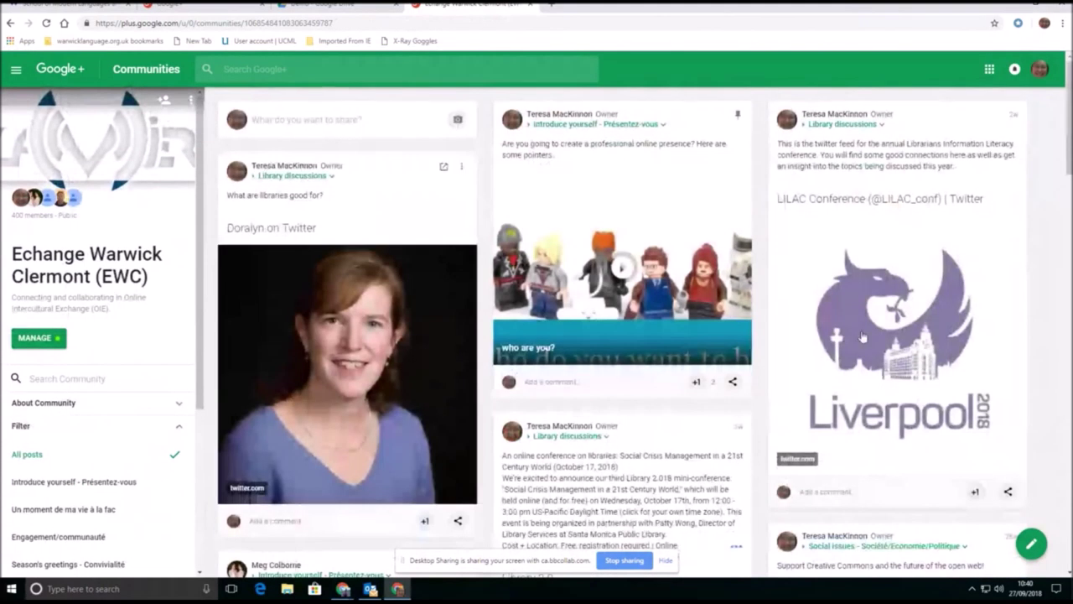
pyautogui.scroll(-1, 863, 336)
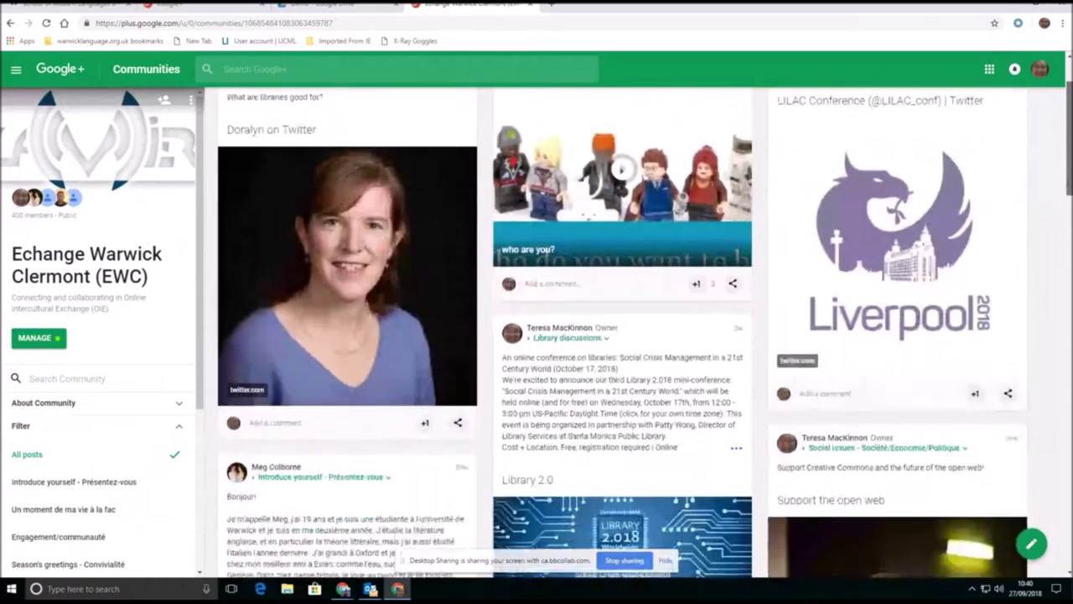
pyautogui.scroll(-2, 622, 332)
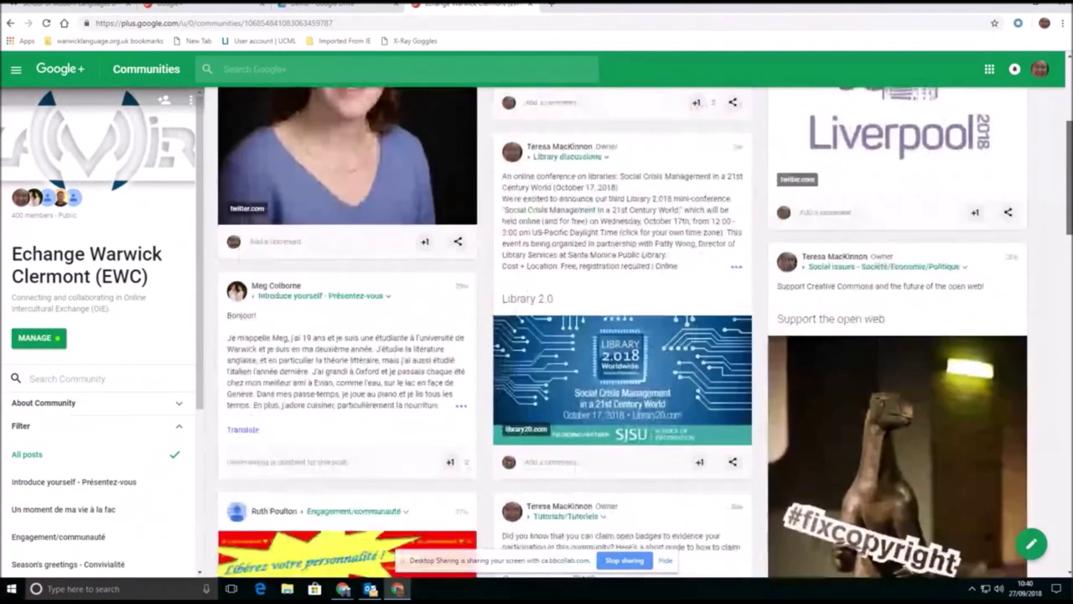
pyautogui.scroll(-5, 622, 332)
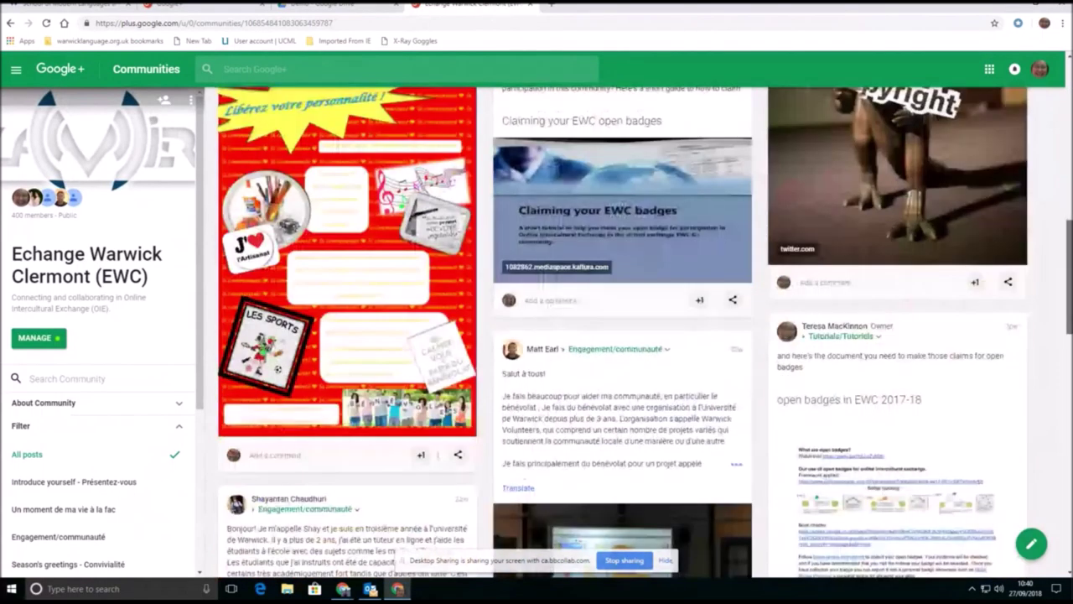
pyautogui.scroll(-2, 622, 332)
pyautogui.scroll(-3, 622, 332)
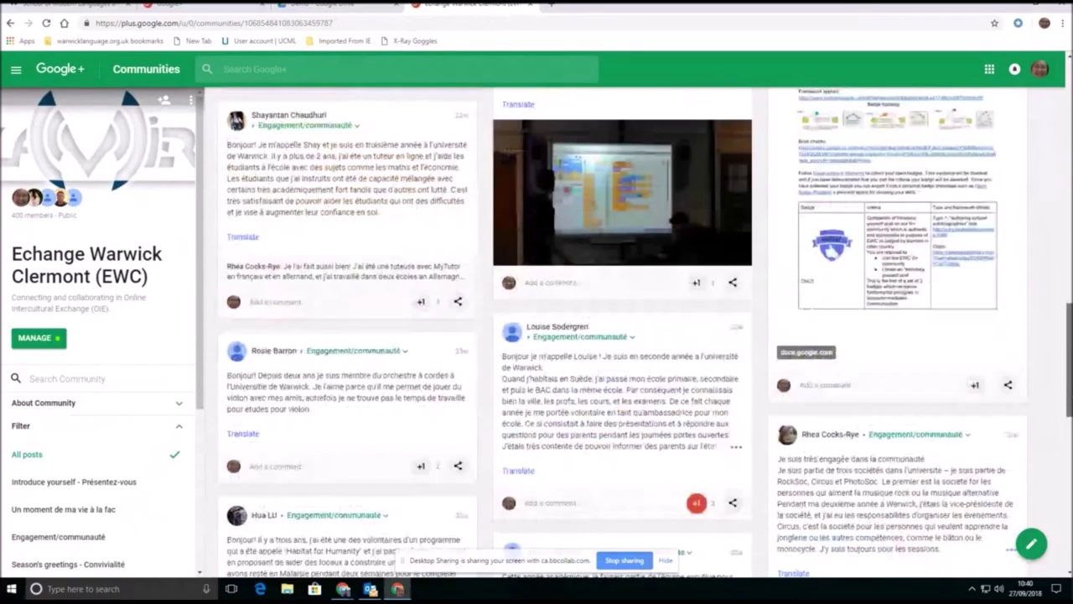
pyautogui.scroll(-3, 622, 332)
pyautogui.scroll(-1, 622, 332)
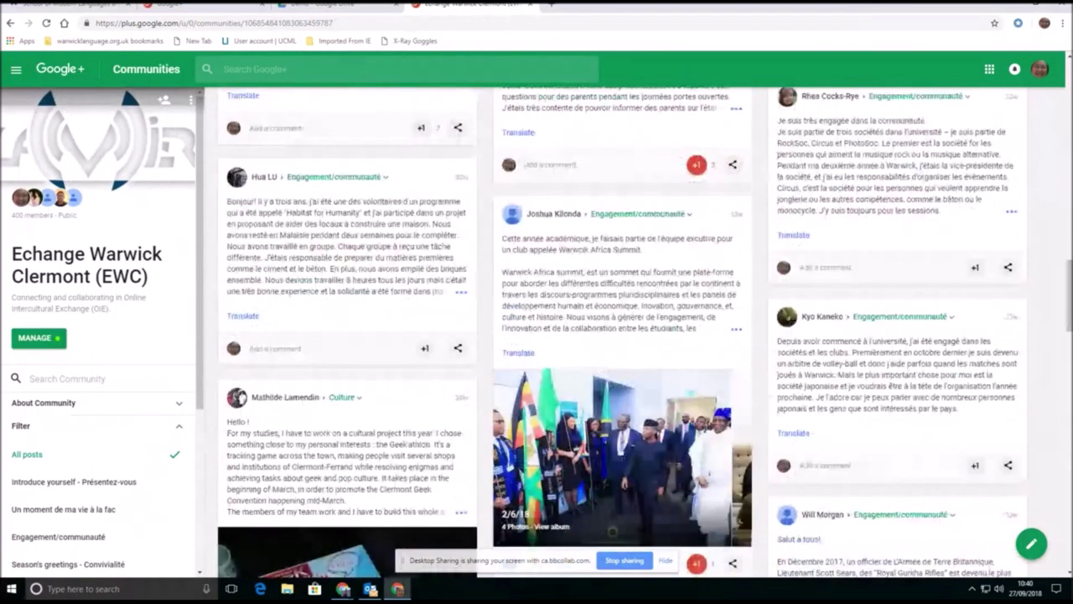
# Review the community's management pages for member requests, likely spam, held posts and insights, and return to the feed.
pyautogui.click(34, 339)
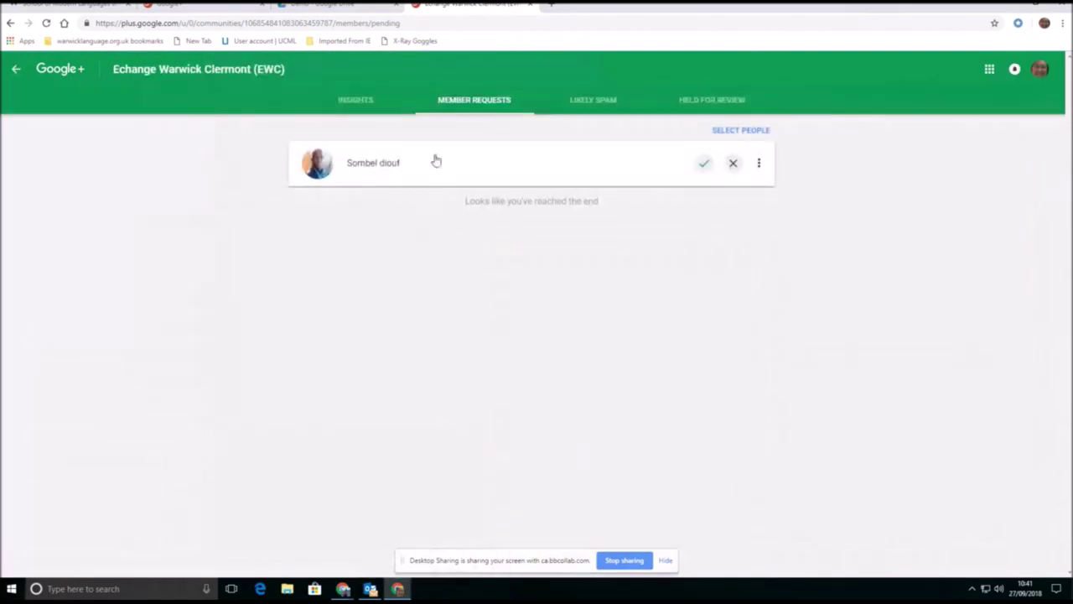
pyautogui.click(589, 100)
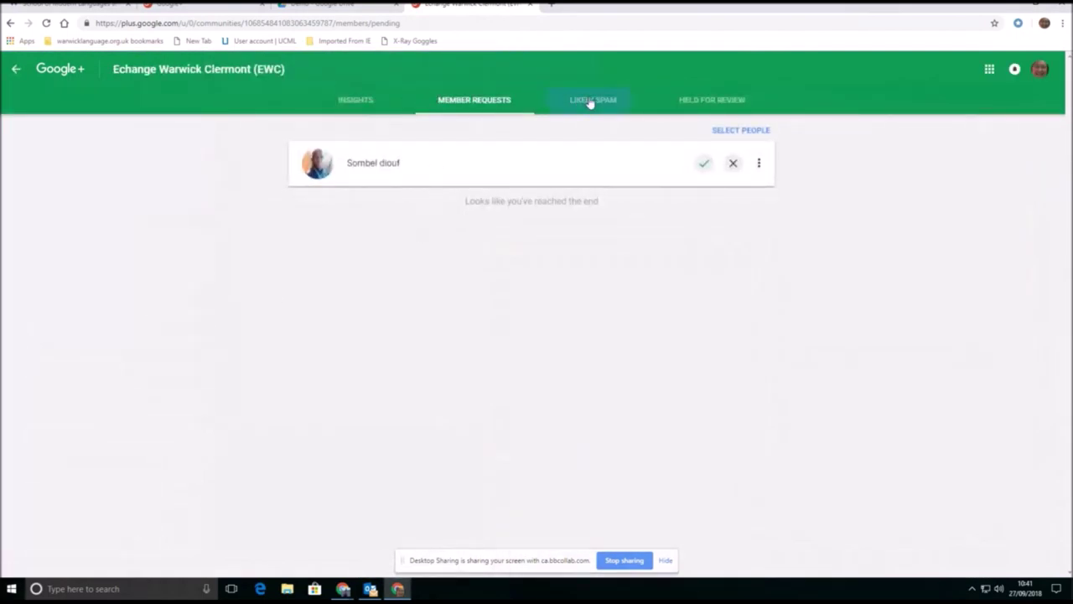
pyautogui.click(701, 103)
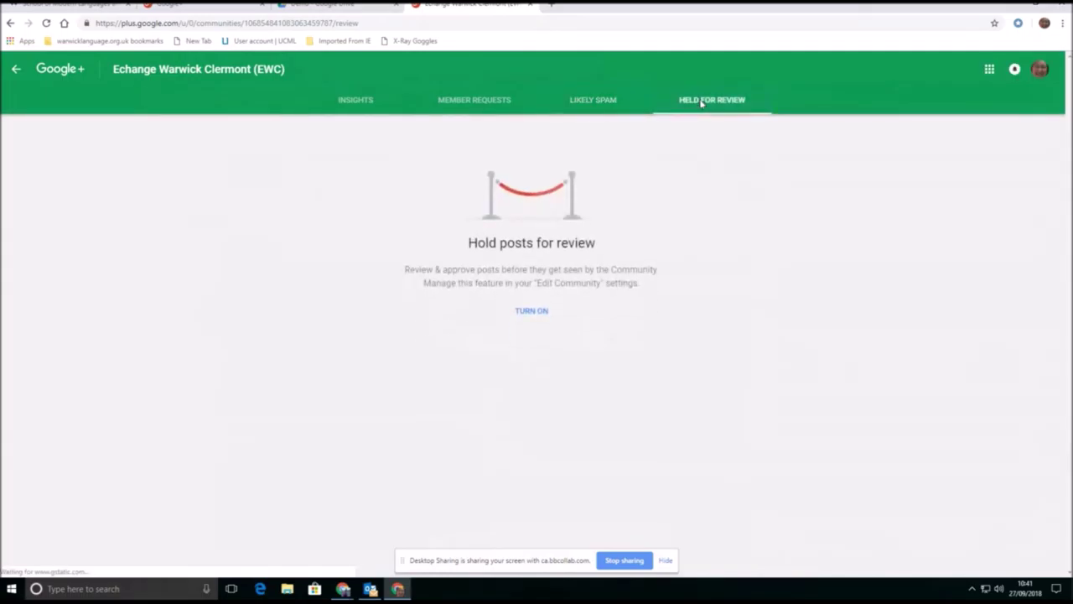
pyautogui.click(346, 107)
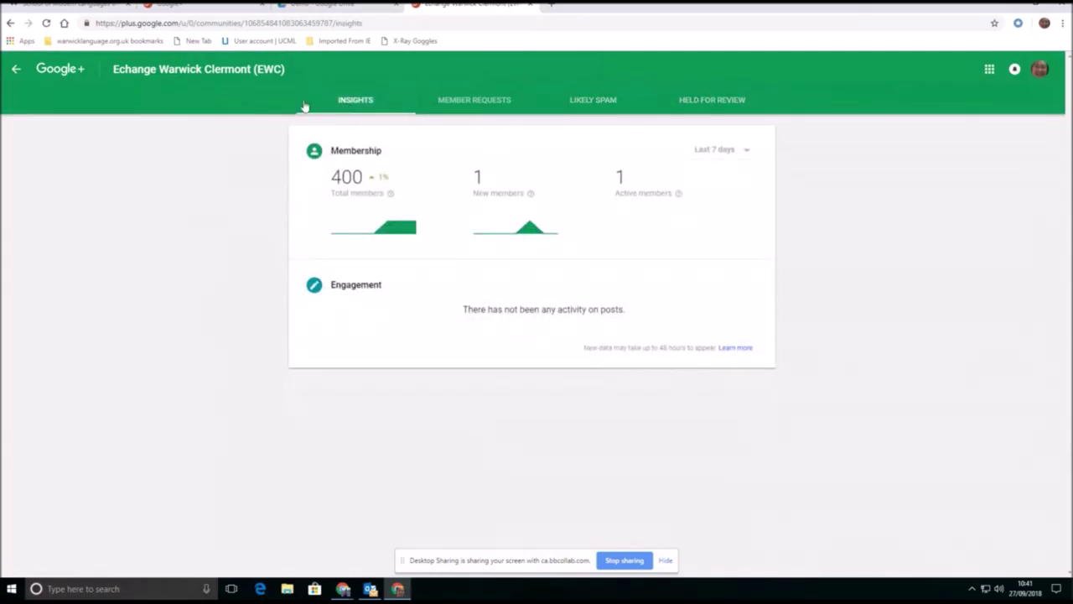
pyautogui.click(16, 74)
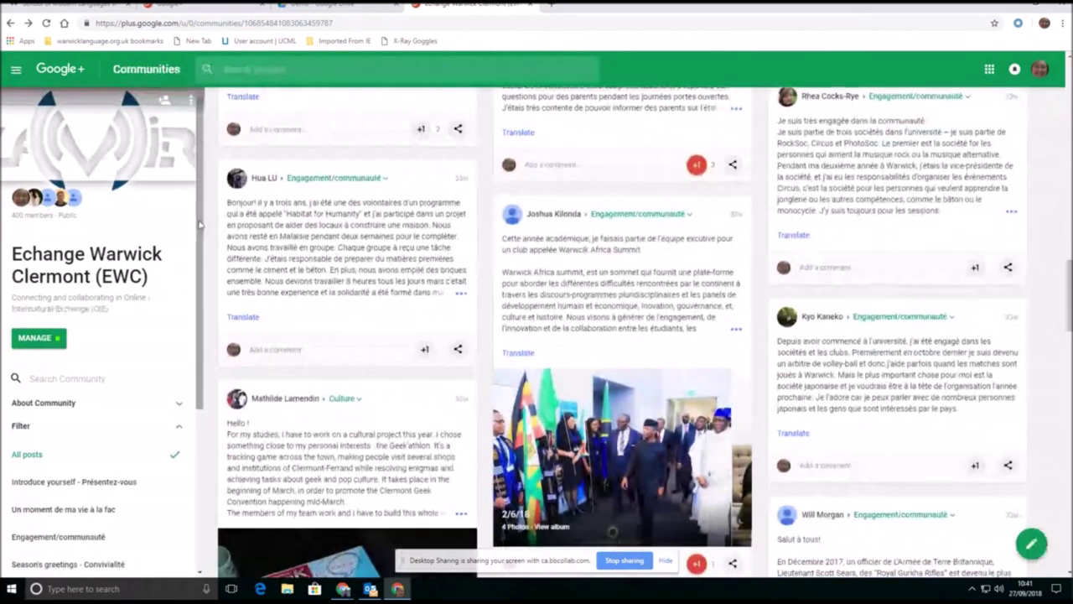
# Examine the community's search field and go back to the first posts in the feed.
pyautogui.moveTo(201, 196); pyautogui.dragTo(199, 167)
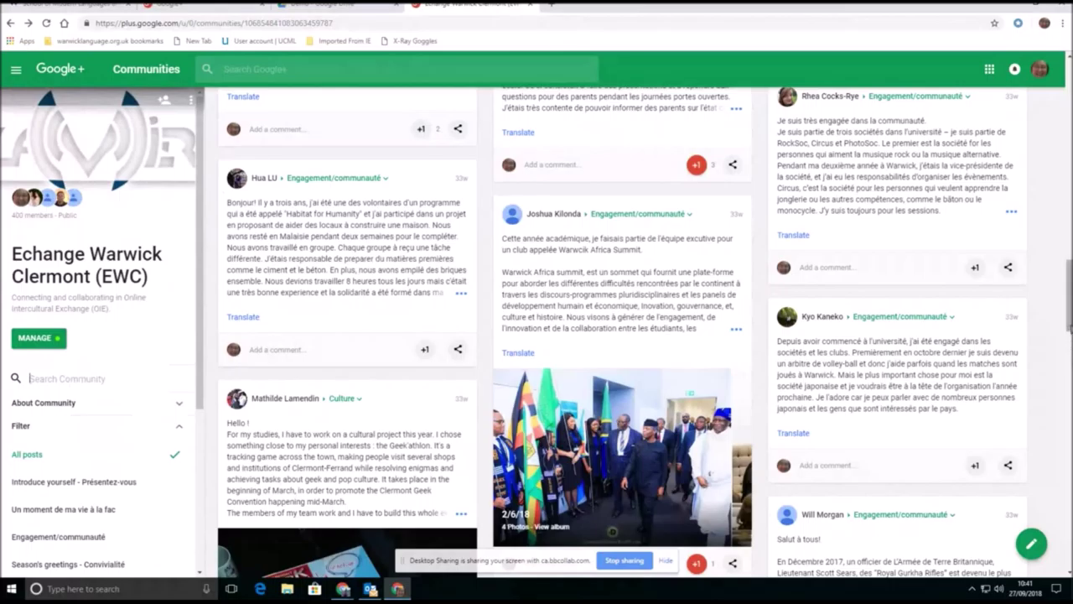
pyautogui.scroll(1, 1069, 310)
pyautogui.scroll(8, 1068, 290)
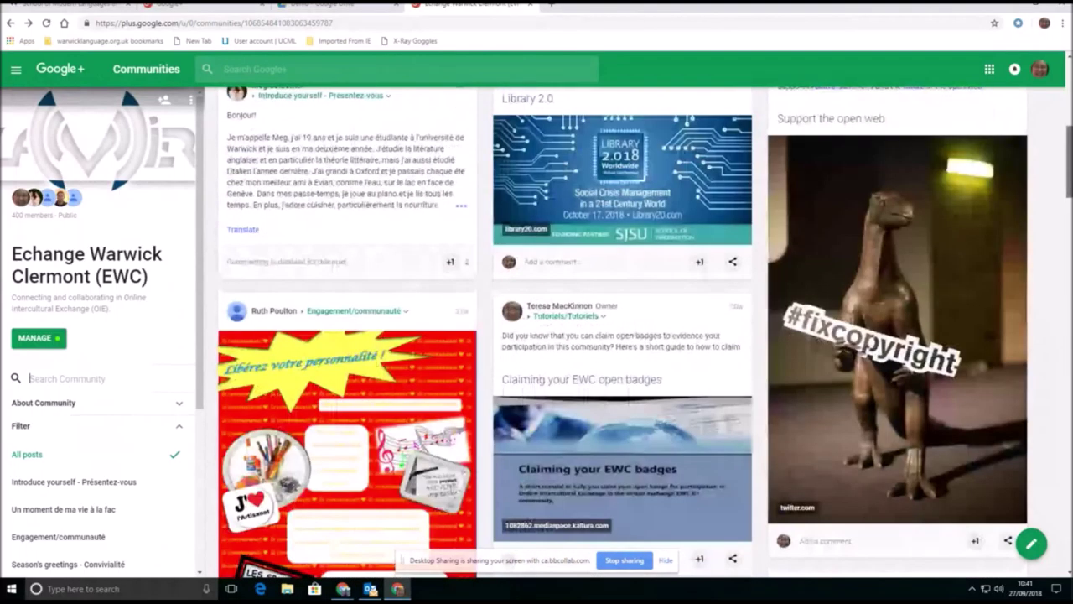
pyautogui.scroll(5, 1067, 123)
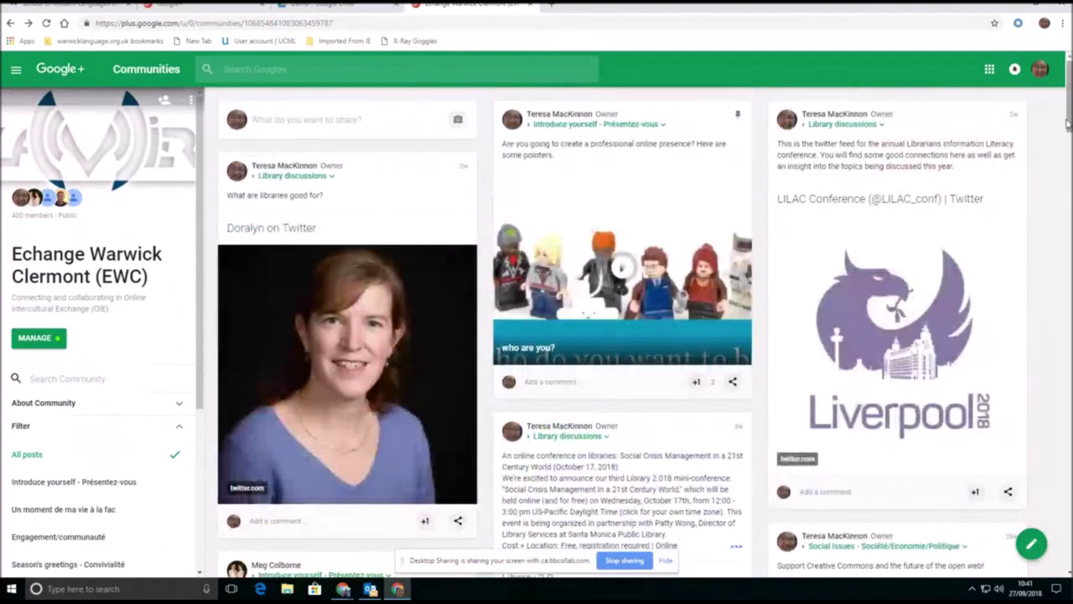